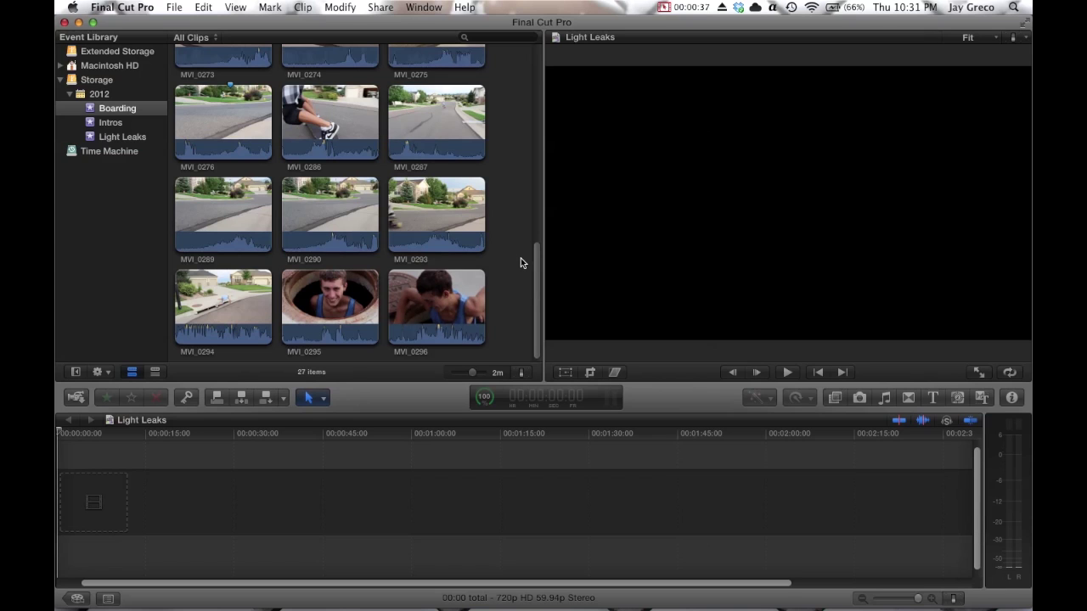
Place the skateboarding clip MVI_0272 at the start of the Light Leaks timeline
scroll(521, 263, up, 15)
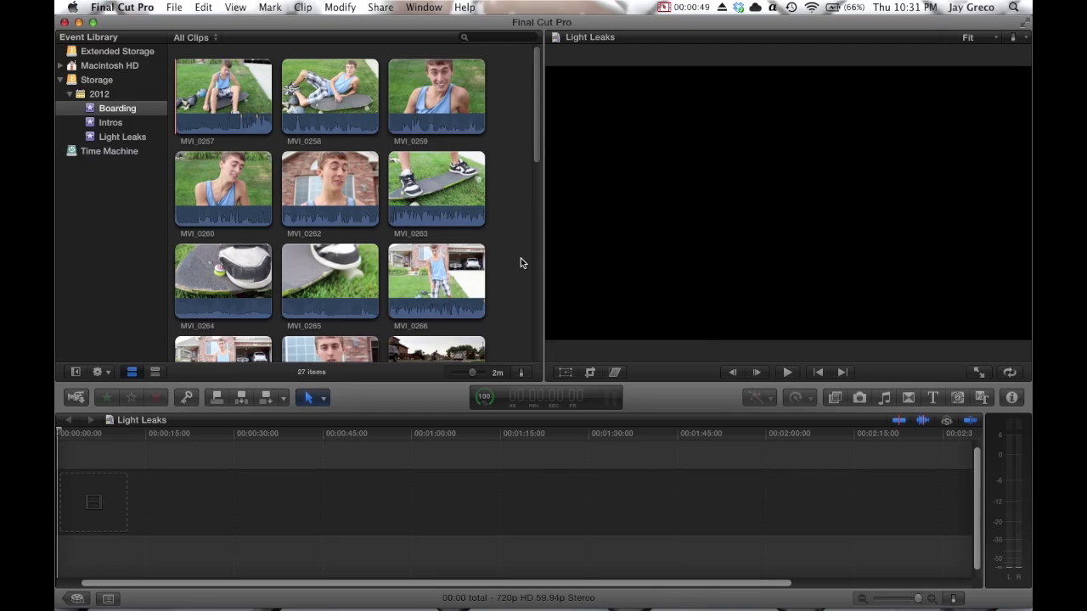
scroll(522, 262, down, 10)
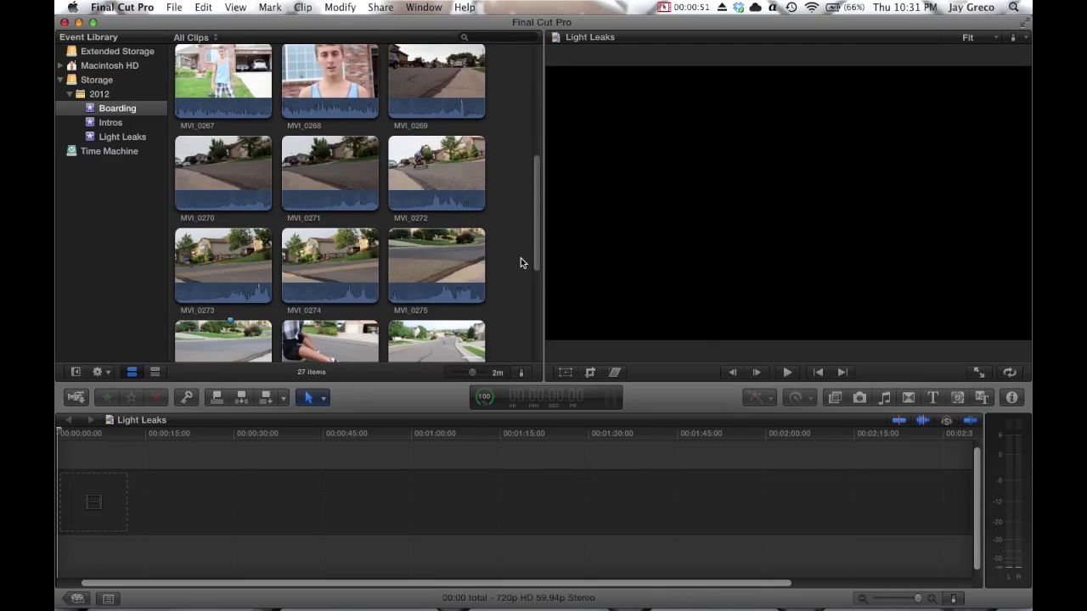
click(441, 138)
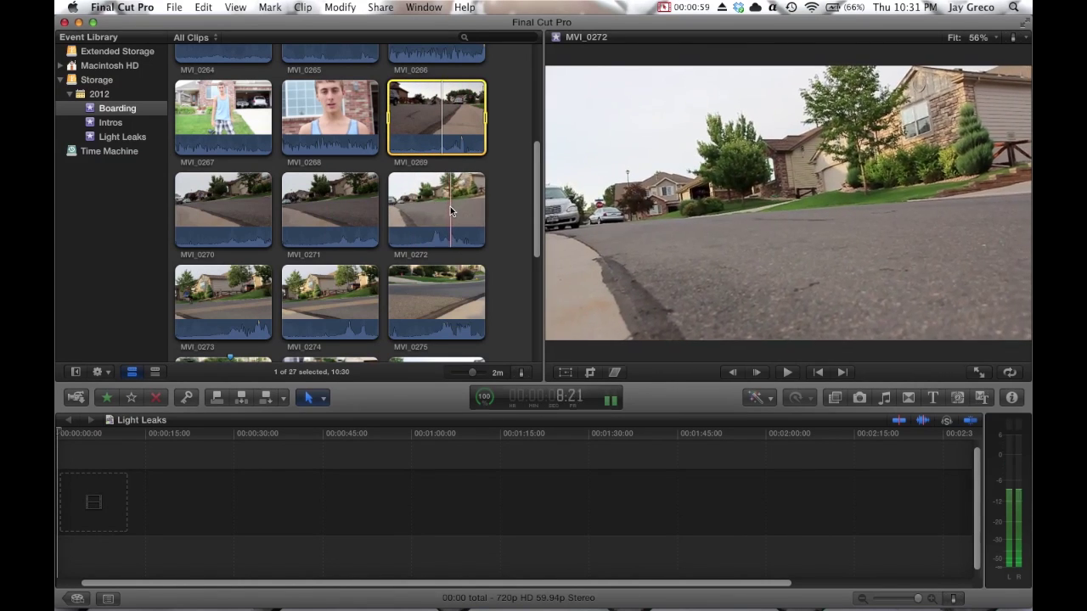
click(450, 210)
drag(450, 211, 276, 494)
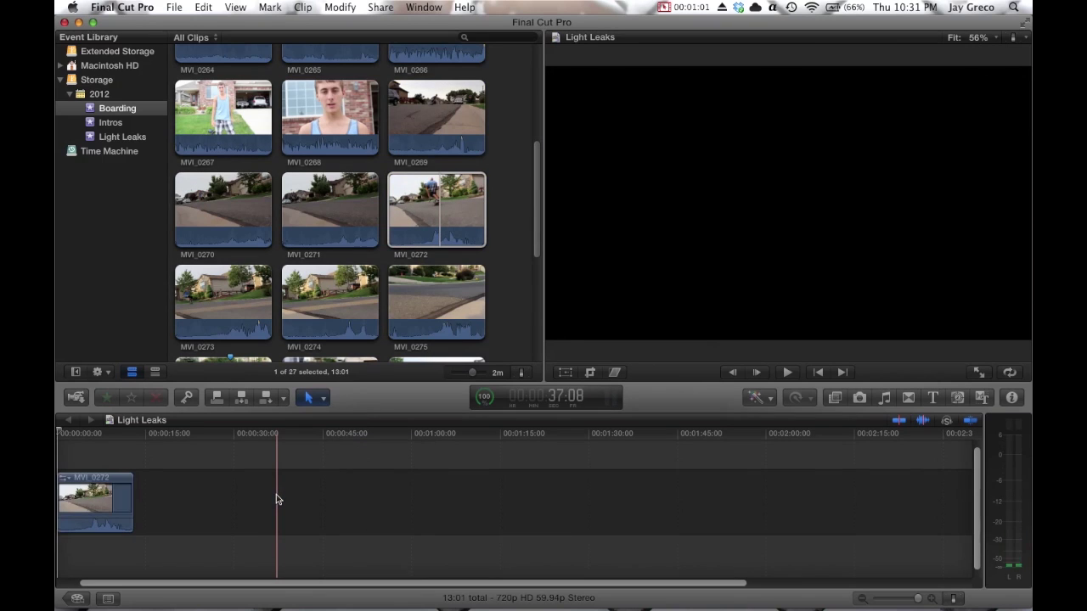
Preview the timeline, return the playhead to the start, and show the Light Leaks event clips
scroll(127, 484, left, 2)
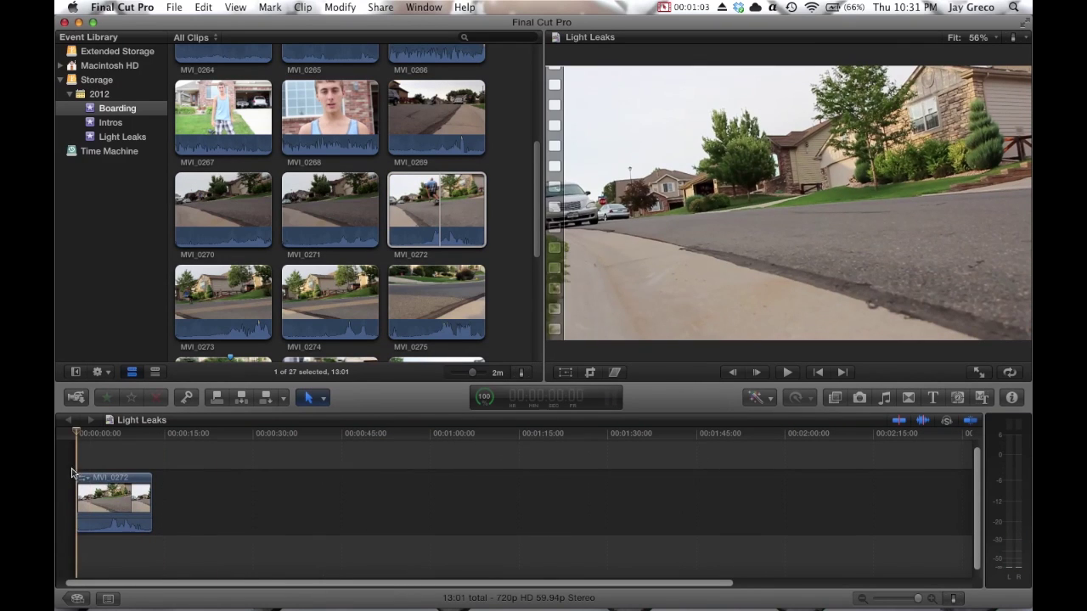
key(space)
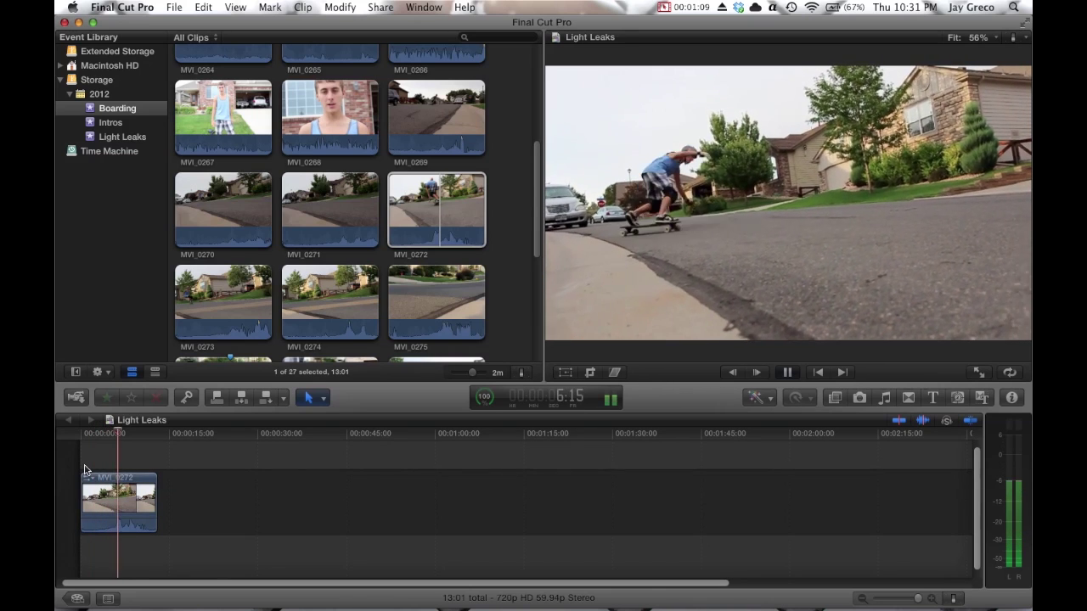
key(space)
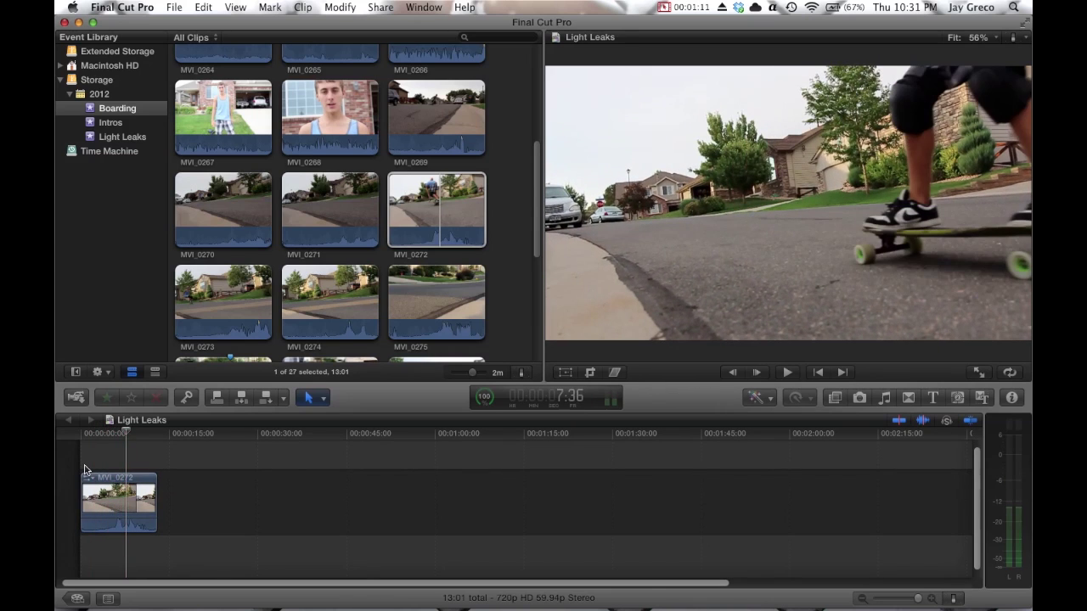
key(Home)
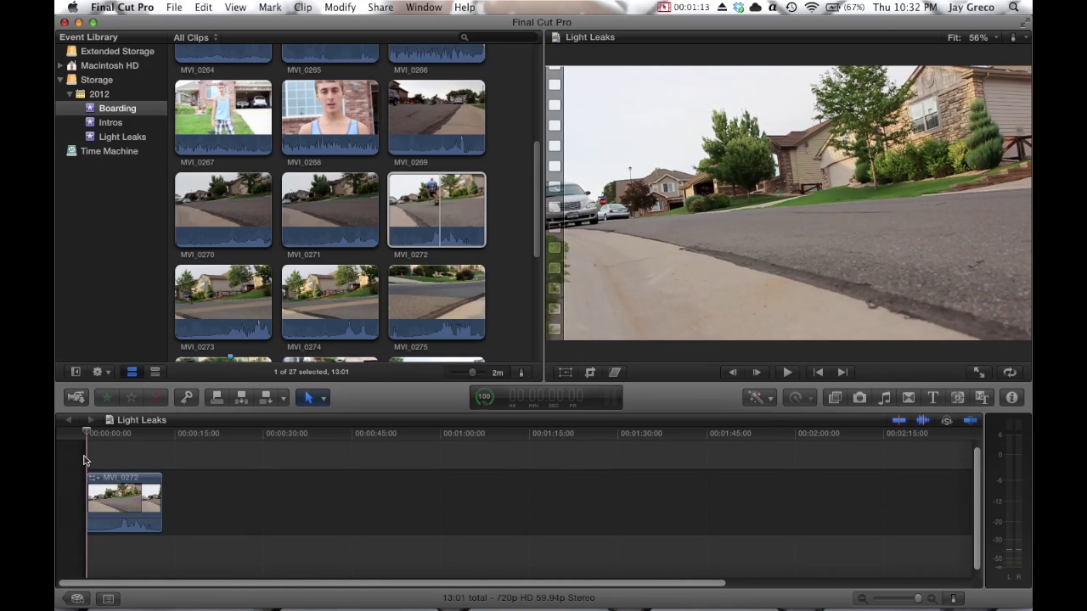
click(119, 137)
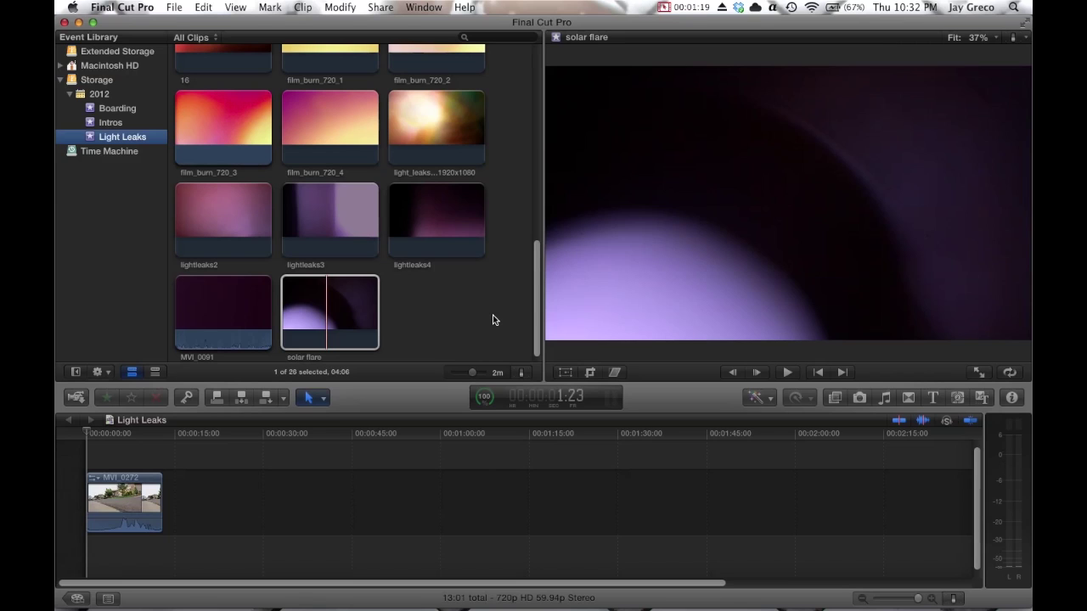
Skim the Light Leaks clips in the browser and select film_burn_720_3
scroll(492, 319, up, 10)
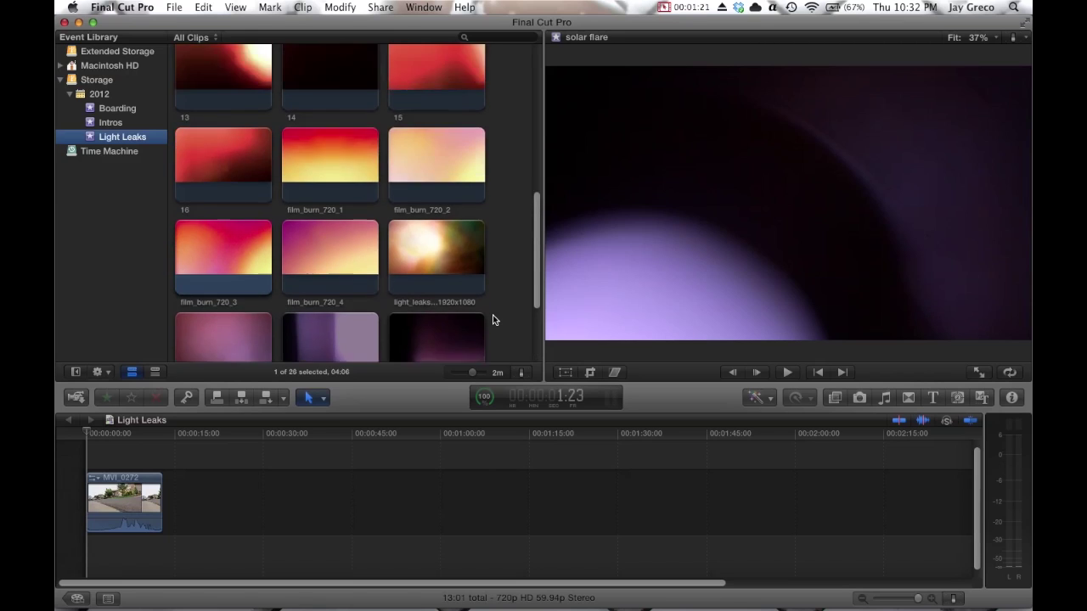
scroll(492, 321, down, 10)
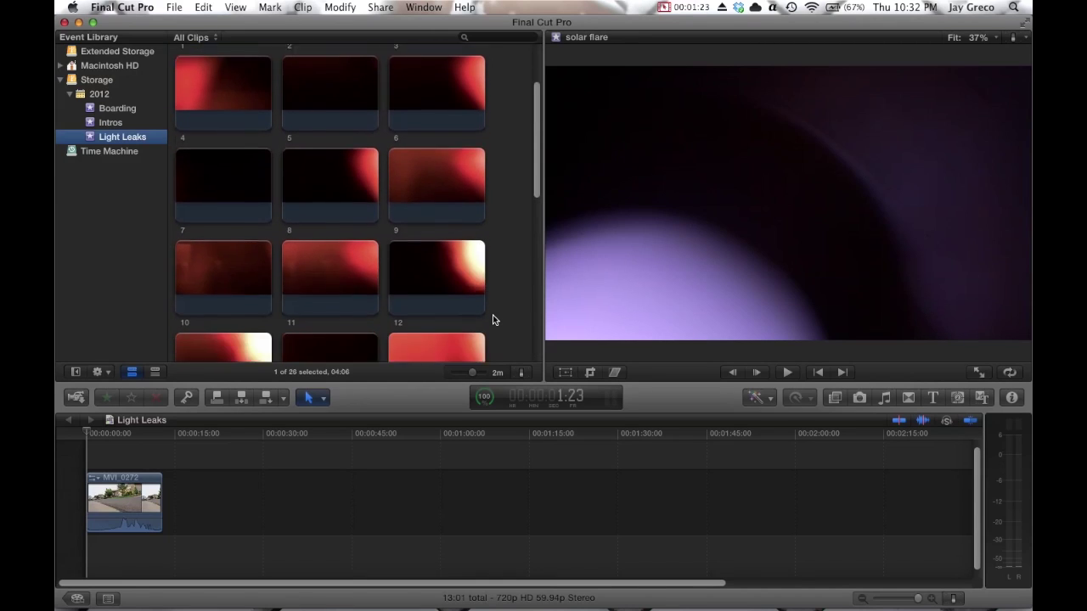
scroll(493, 319, down, 2)
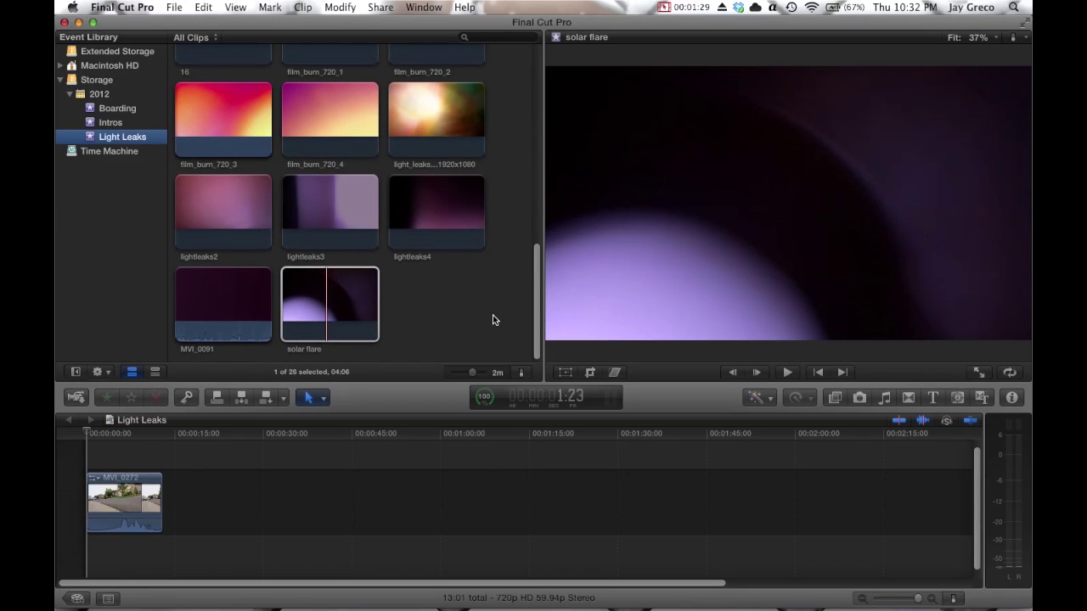
key(super+1)
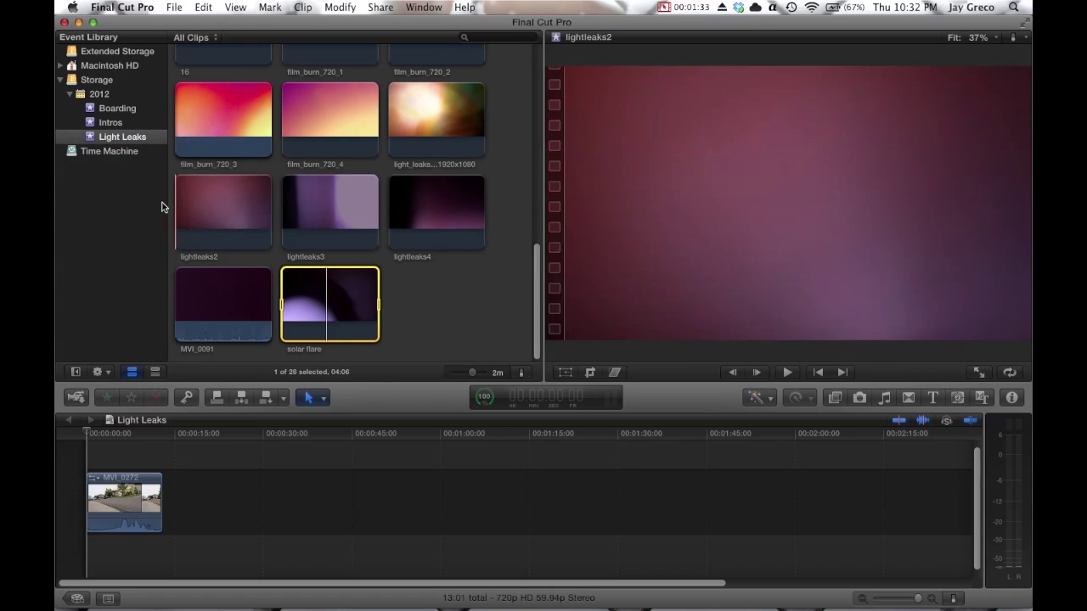
scroll(263, 195, up, 1)
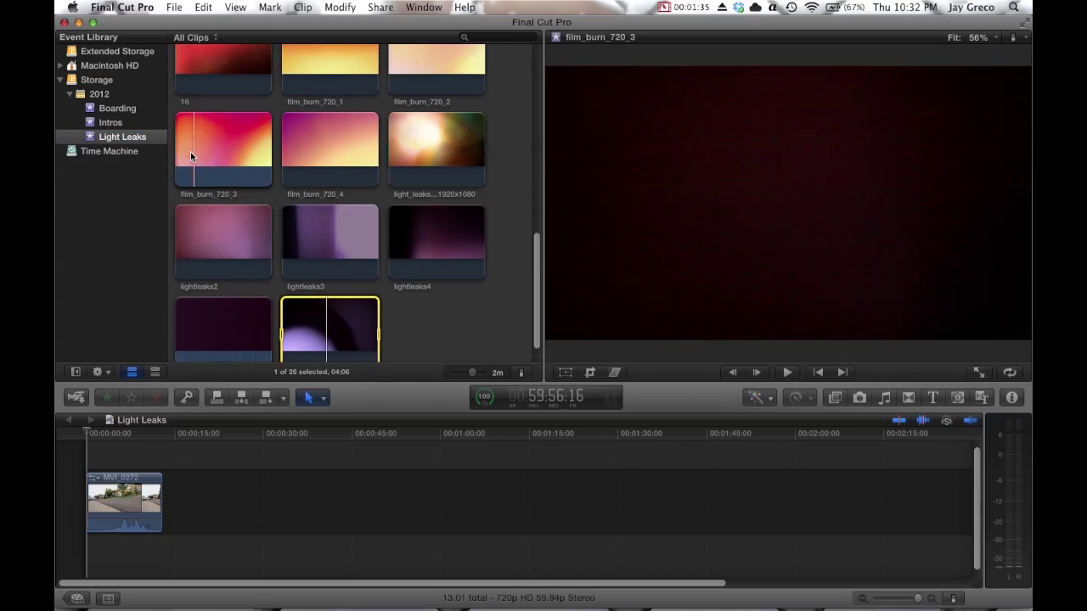
click(237, 141)
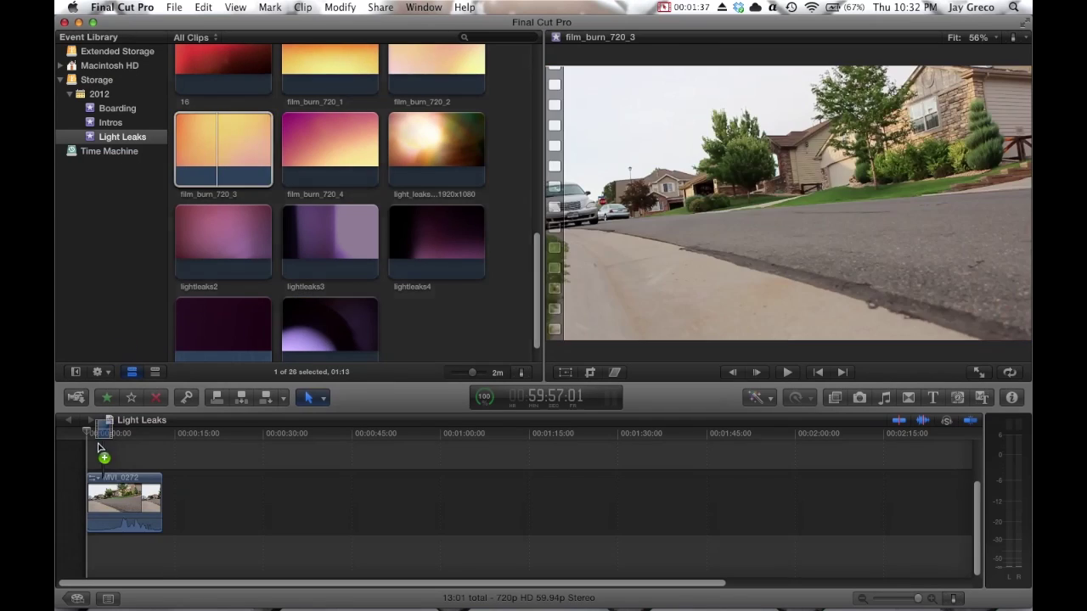
Move the playhead to about one second and lay light-leak clip 14 above the skate clip
click(98, 444)
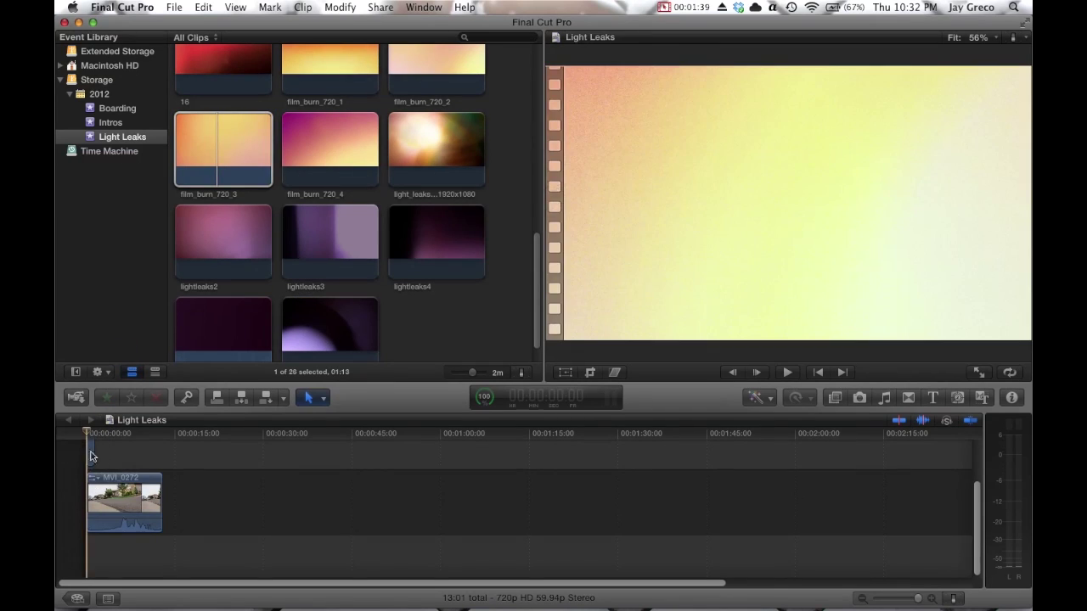
scroll(111, 465, up, 2)
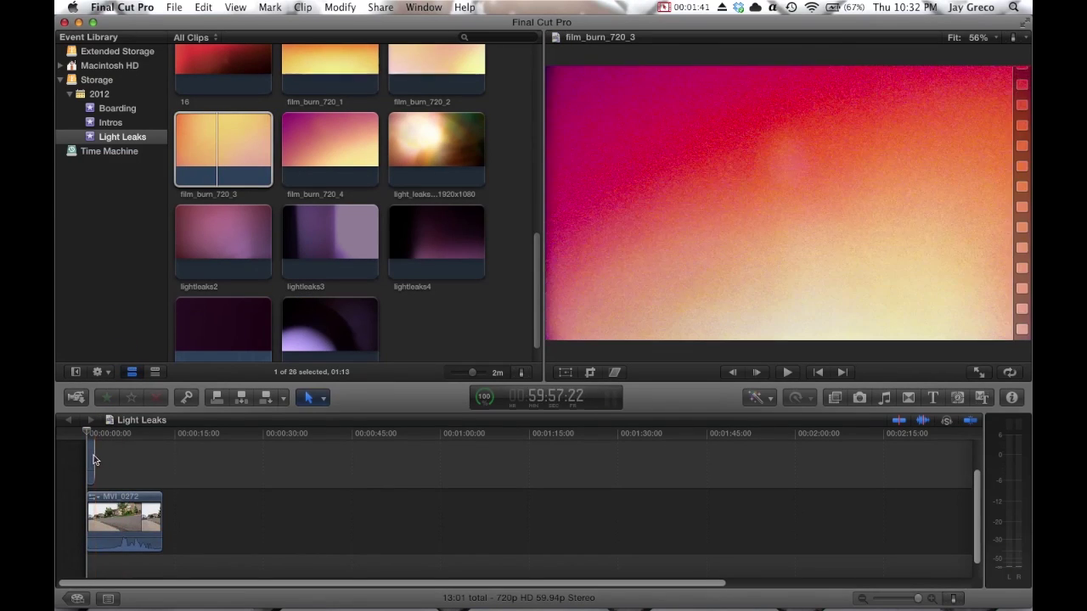
click(94, 455)
scroll(307, 217, up, 2)
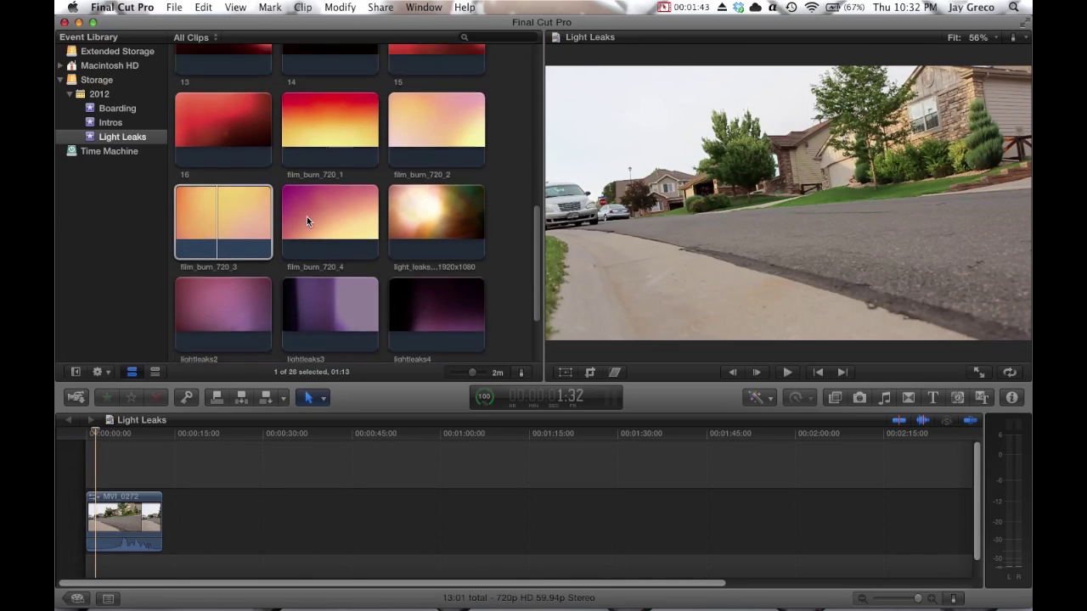
scroll(306, 217, up, 1)
scroll(306, 216, up, 2)
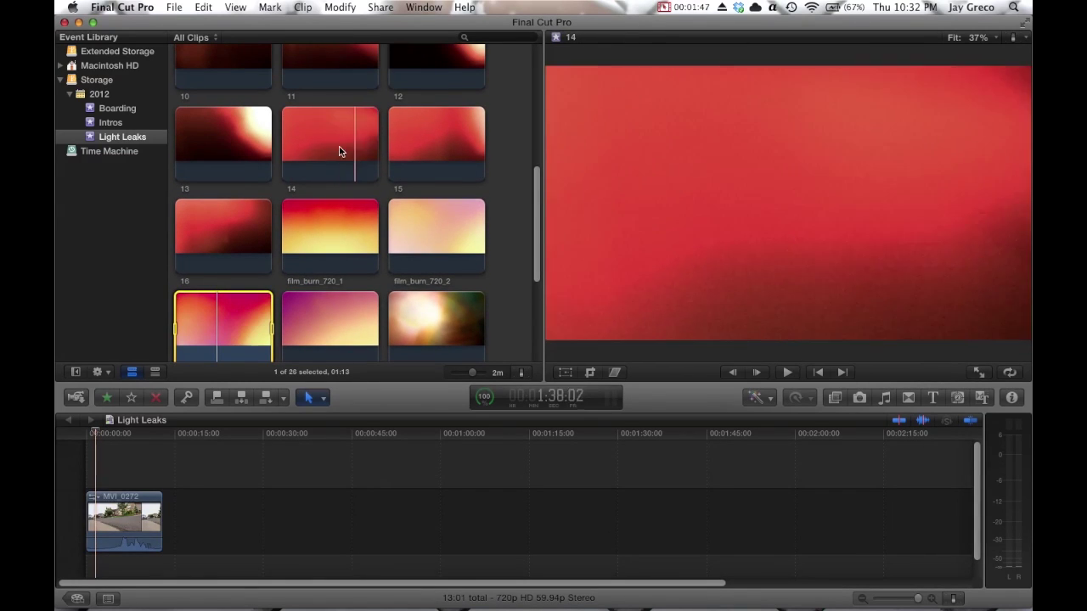
click(310, 146)
scroll(311, 170, down, 1)
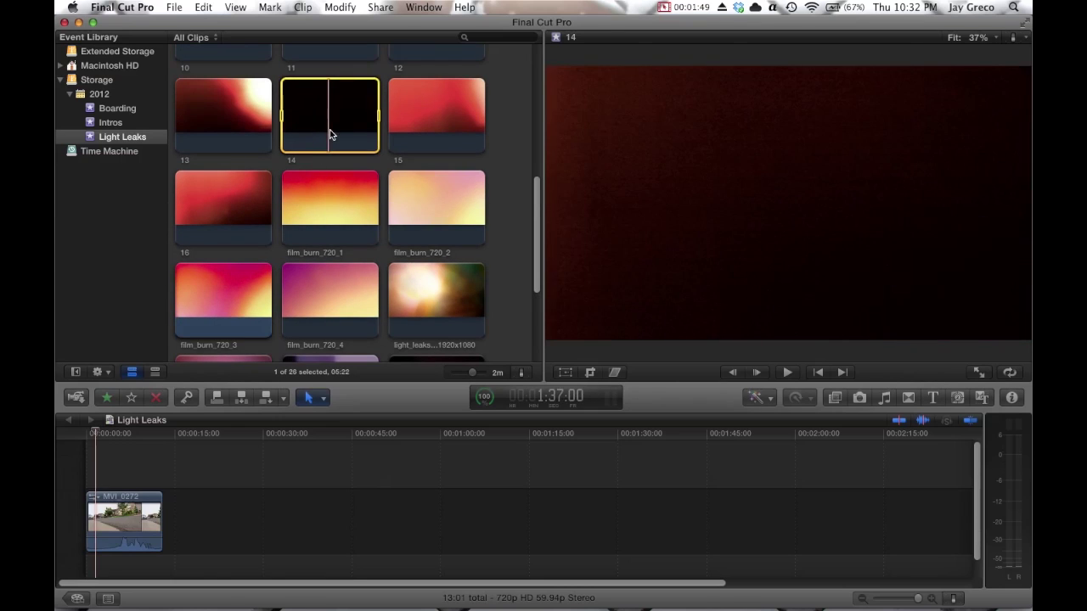
drag(329, 135, 156, 466)
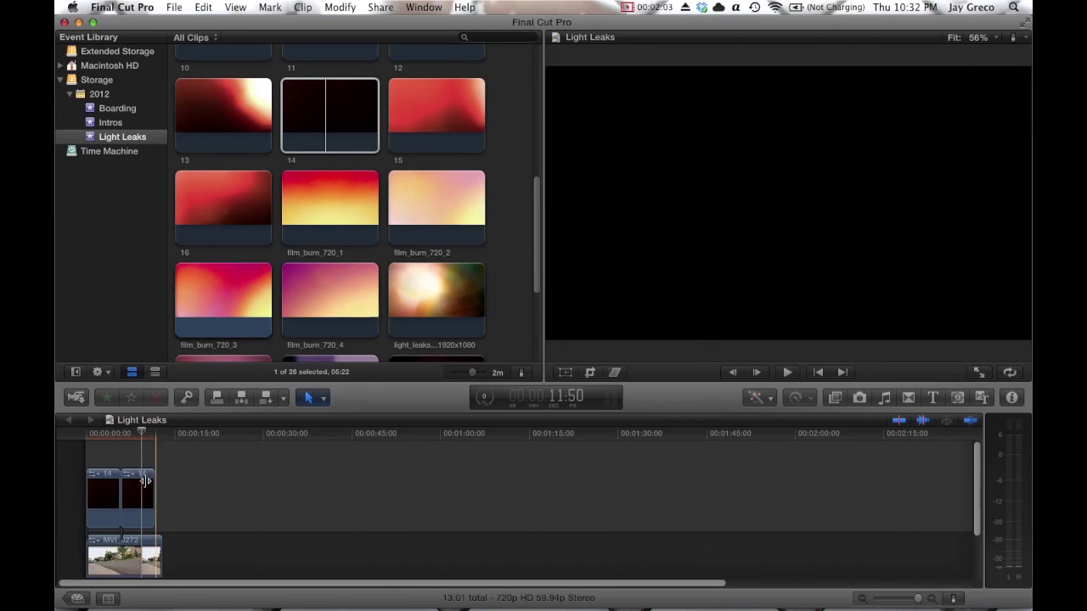
Position clip 14 over MVI_0272, trim its end to match, and play back the layers
drag(140, 484, 166, 501)
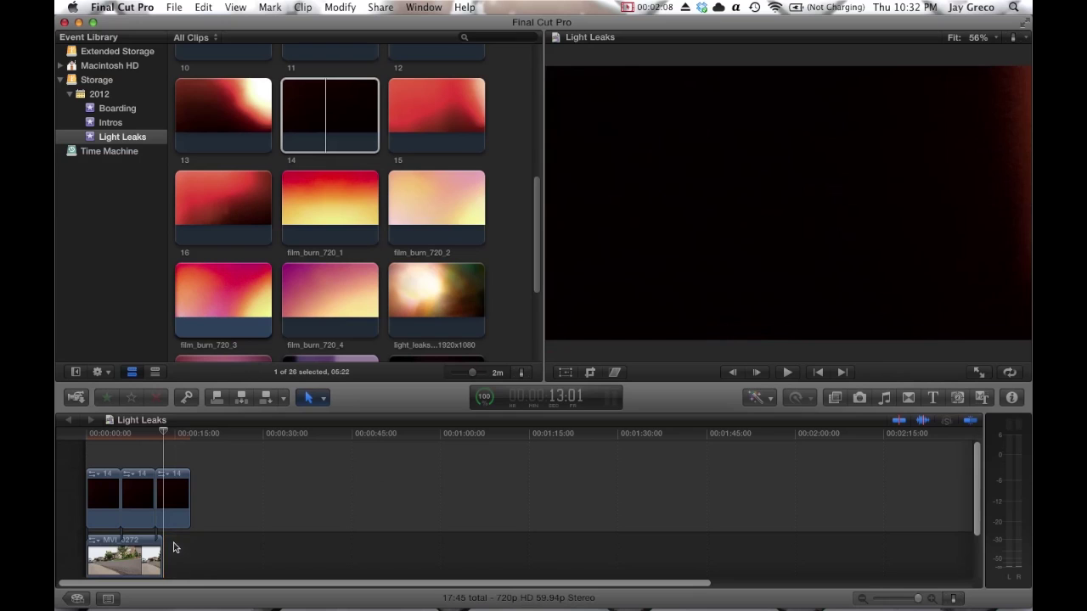
drag(189, 498, 161, 497)
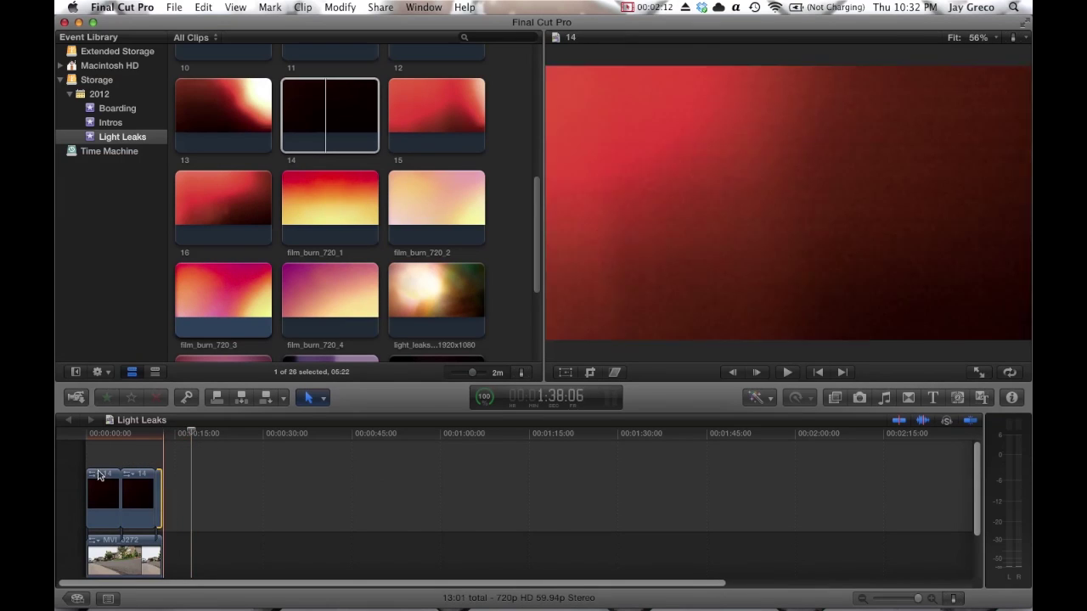
key(space)
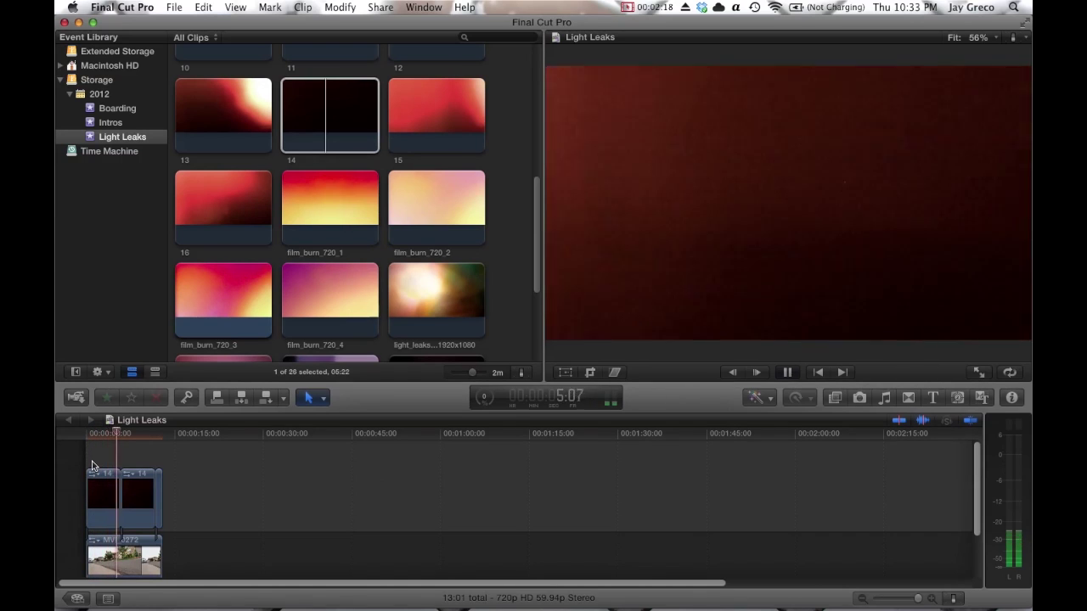
key(space)
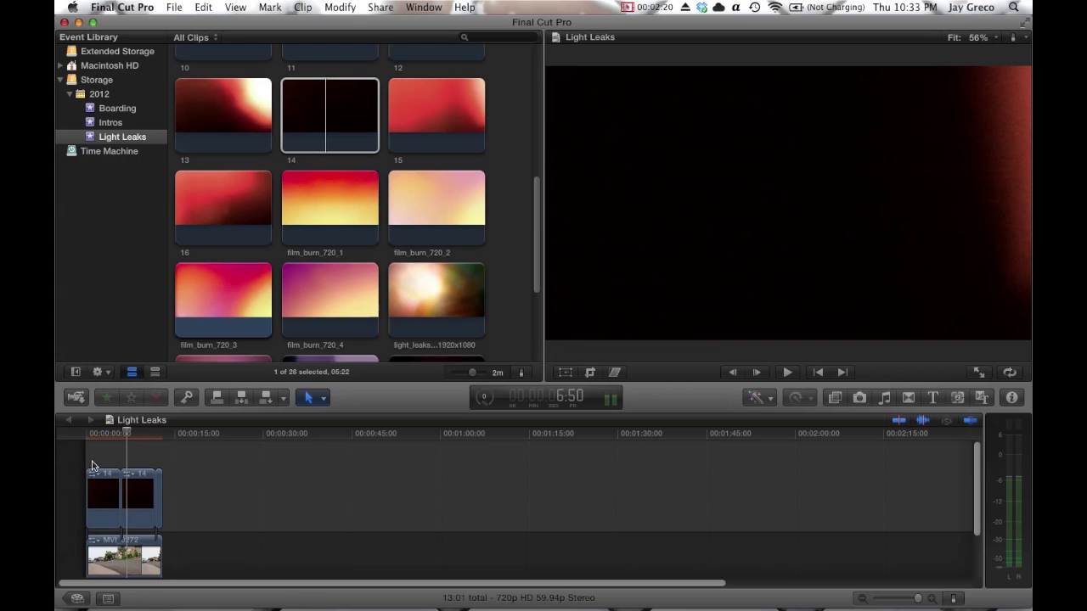
Return to the timeline start, select both clip 14 pieces, and show their properties
click(88, 459)
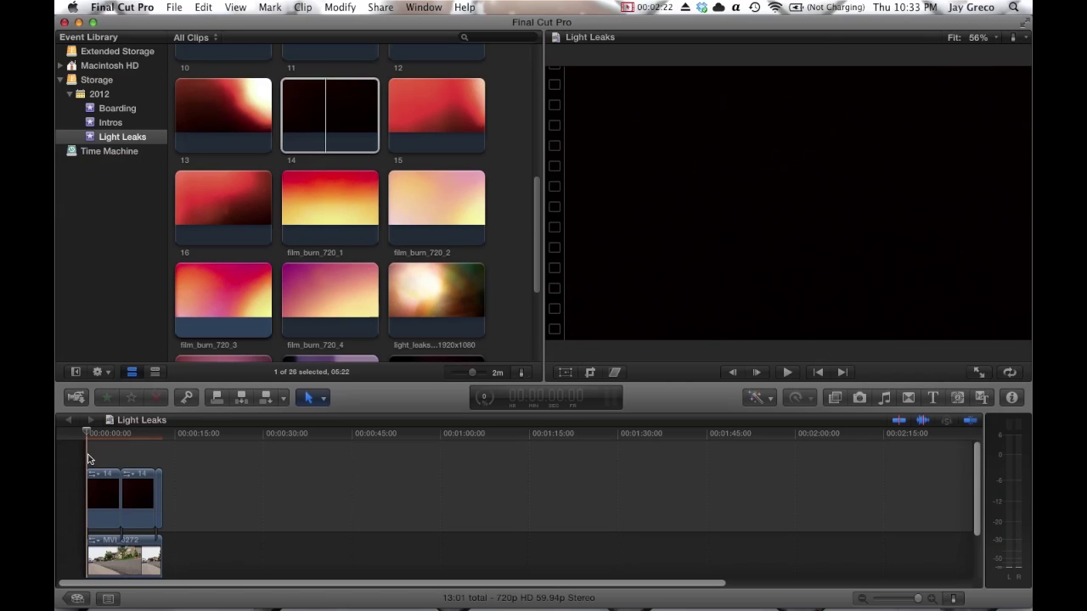
drag(88, 460, 161, 510)
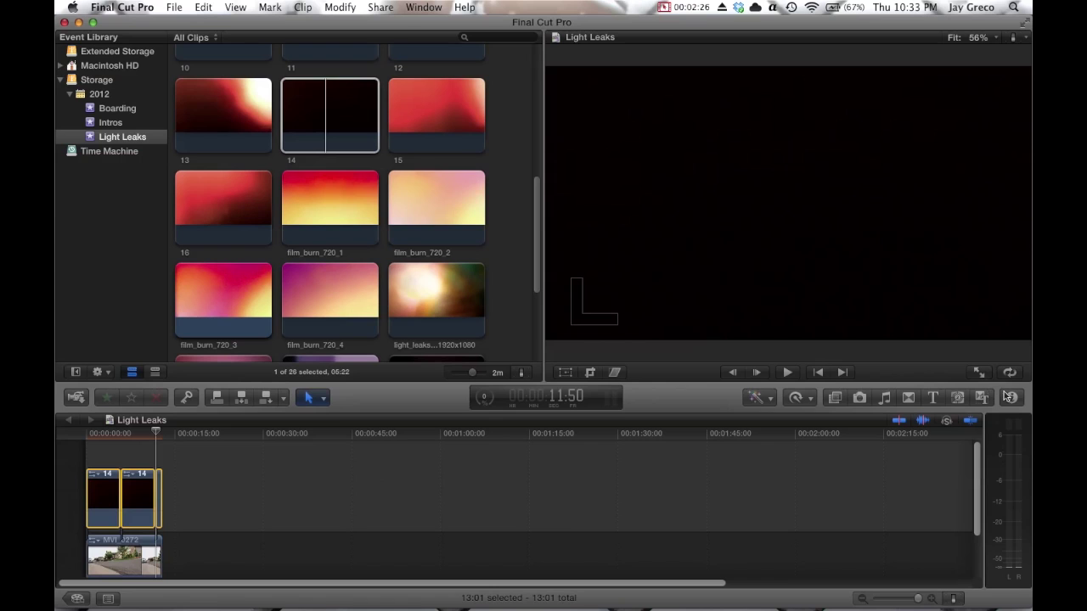
click(1010, 398)
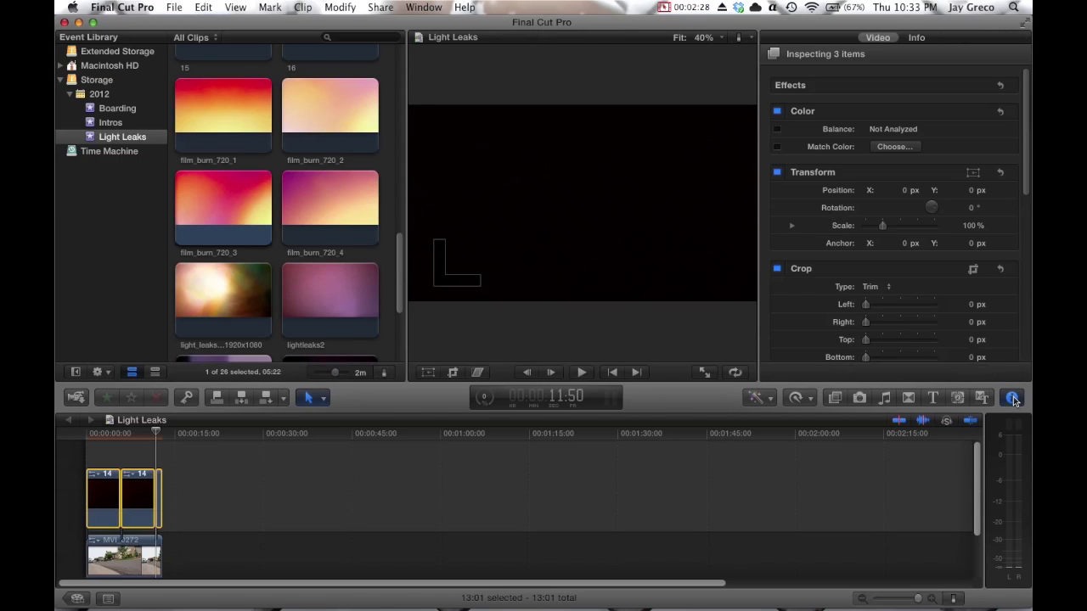
Set the light-leak clips' Compositing Blend Mode to Lighten
scroll(993, 284, down, 10)
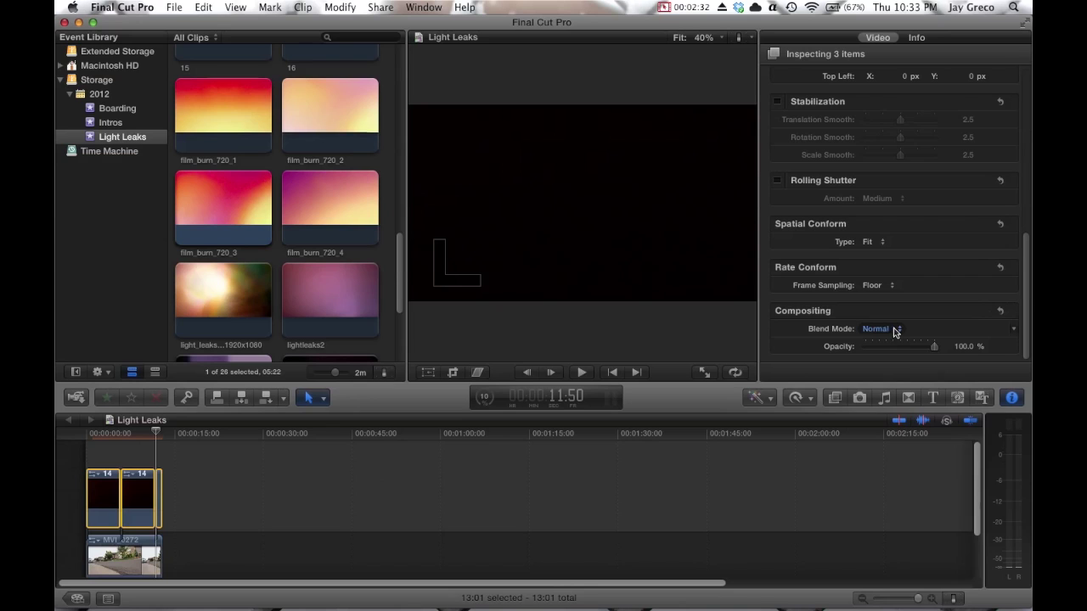
click(893, 330)
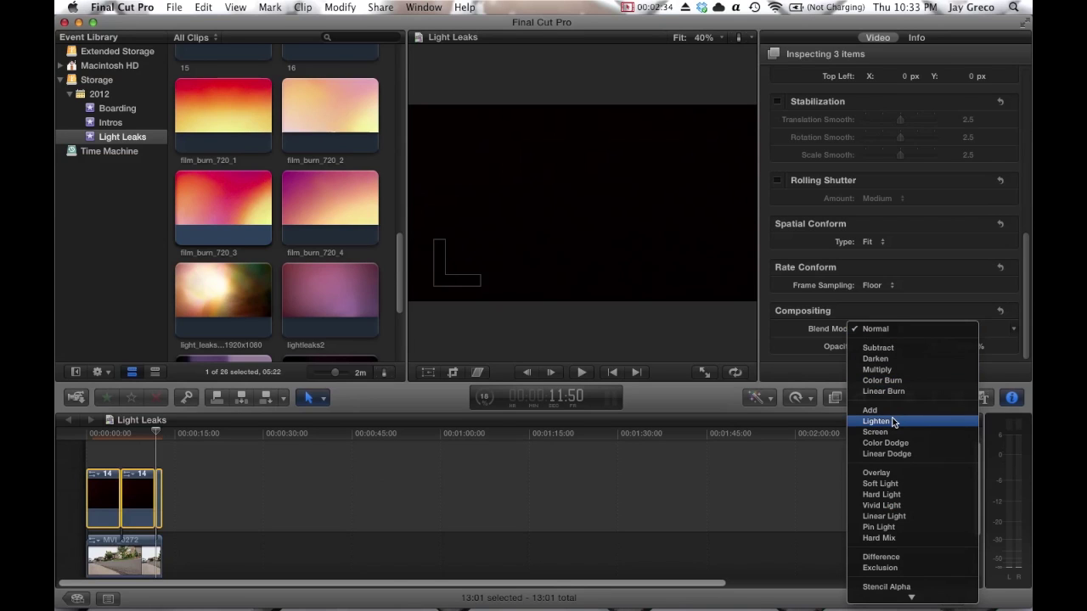
click(892, 422)
click(891, 330)
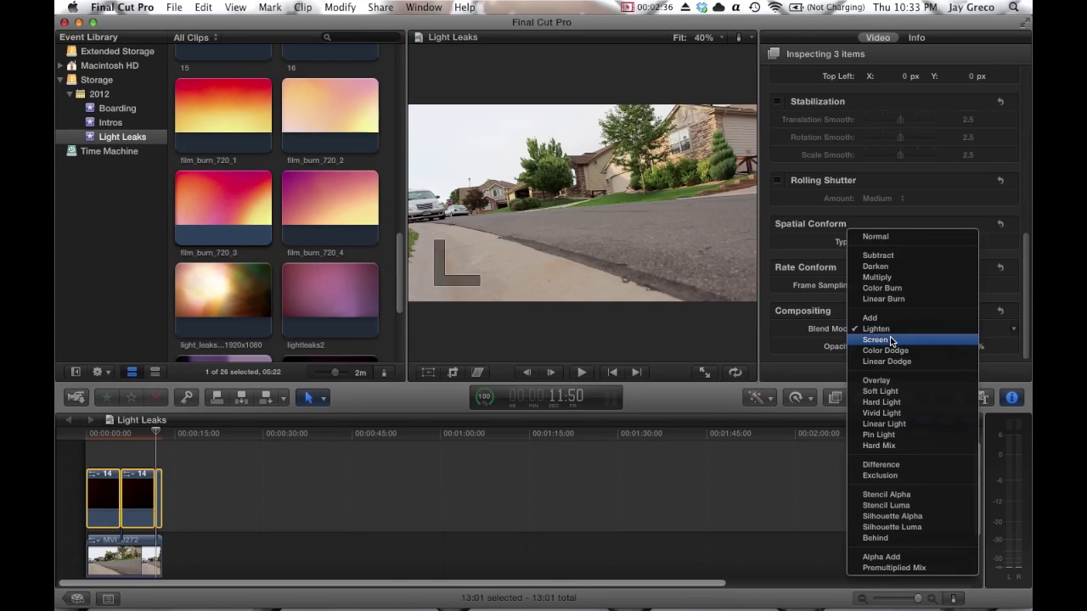
Switch the light-leak clips to Screen blending, close the Inspector, and deselect them
click(892, 340)
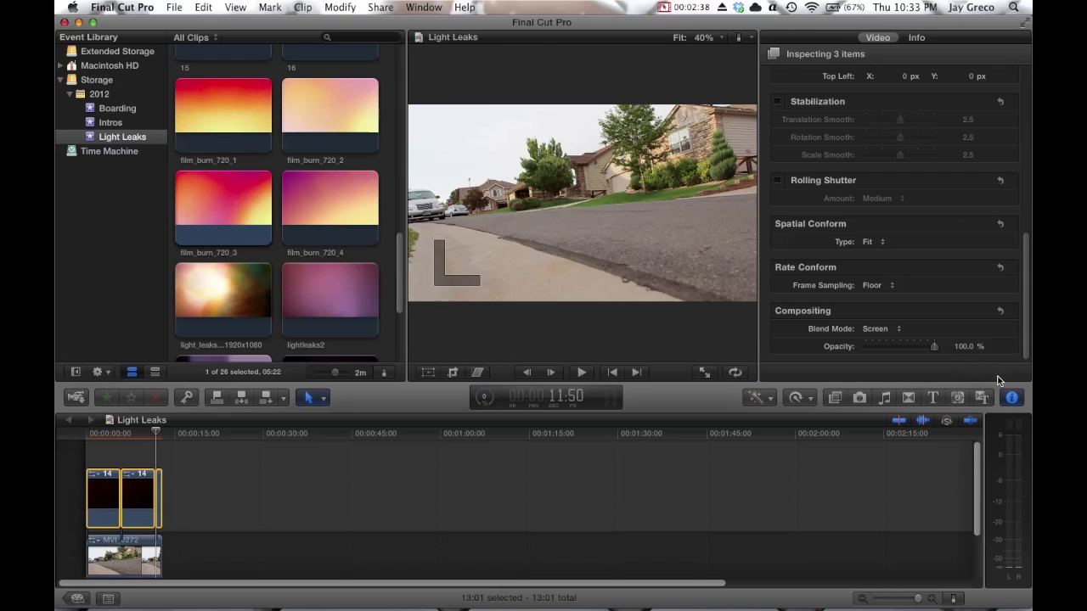
click(1012, 399)
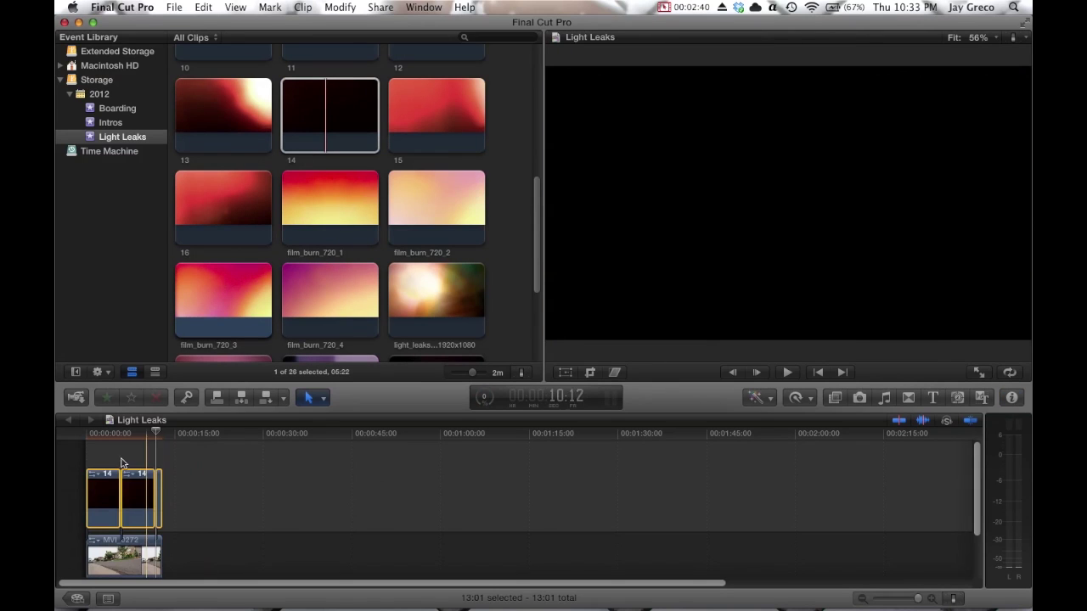
click(92, 456)
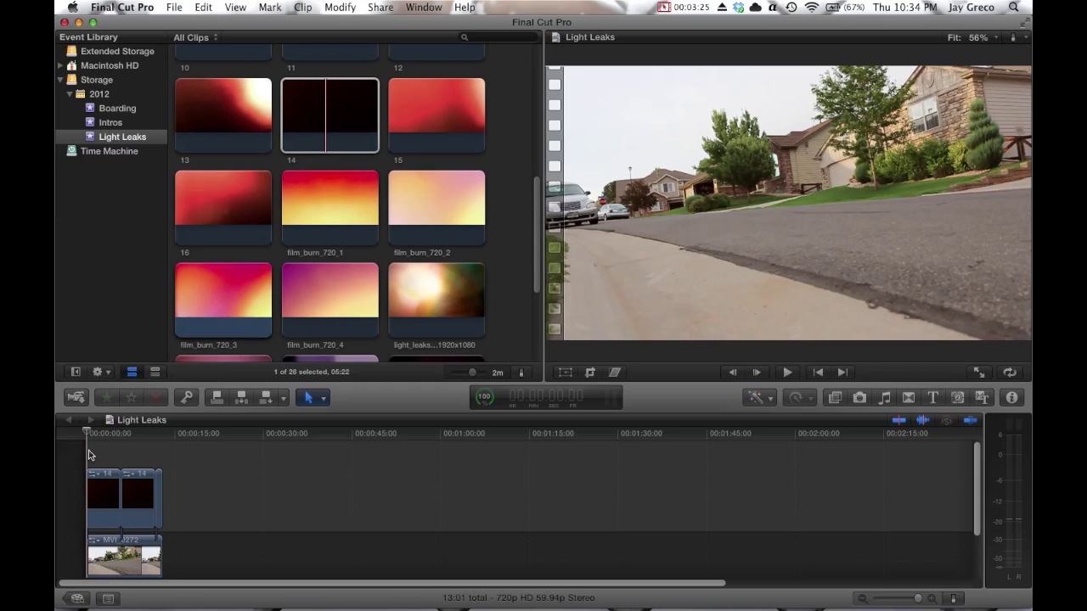
scroll(315, 242, down, 5)
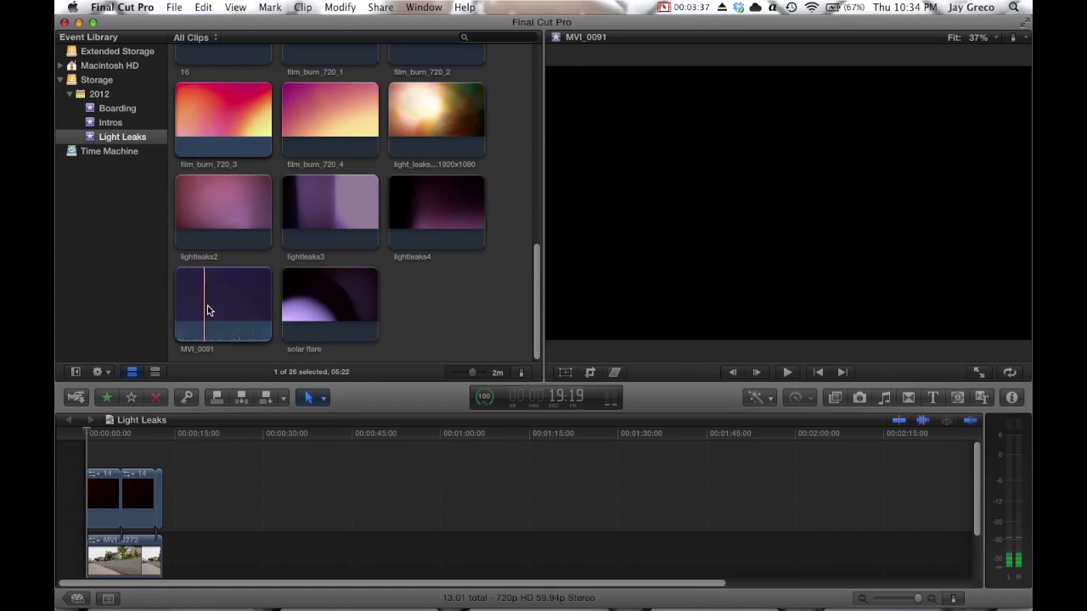
click(186, 302)
key(space)
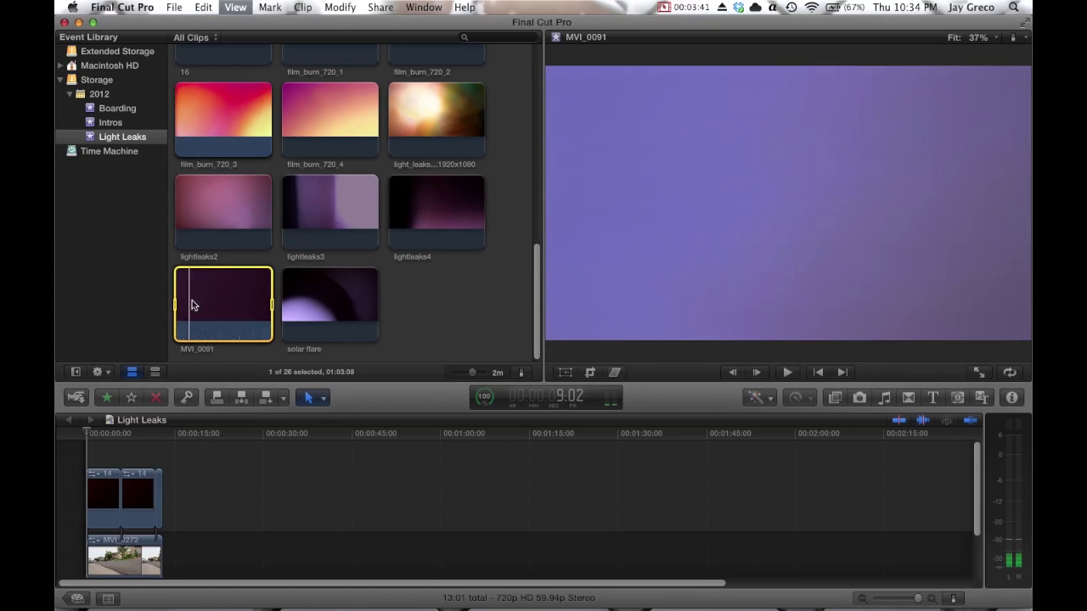
click(448, 294)
click(100, 452)
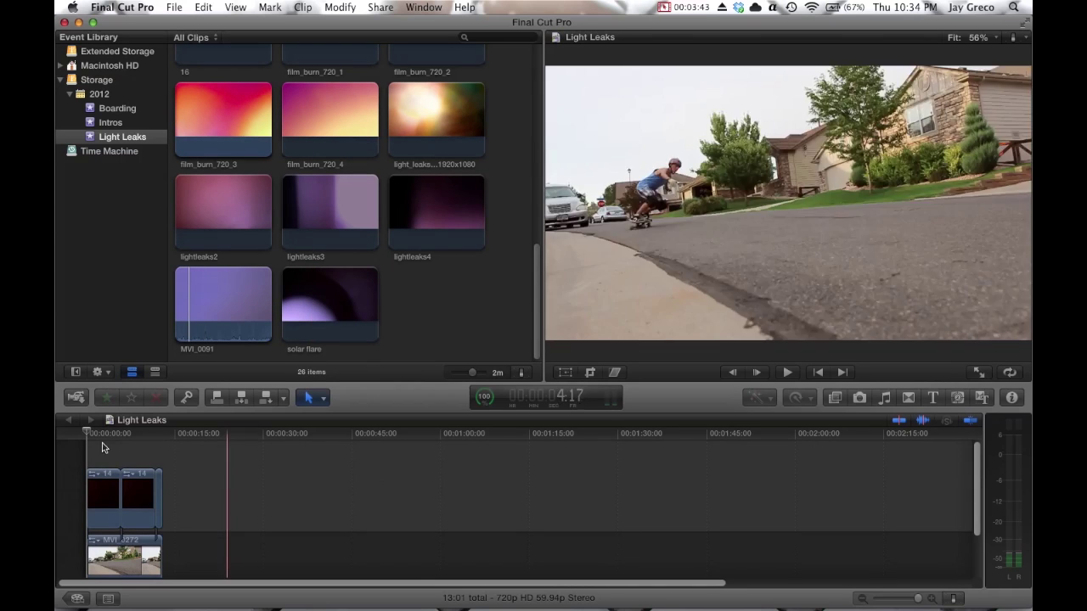
key(space)
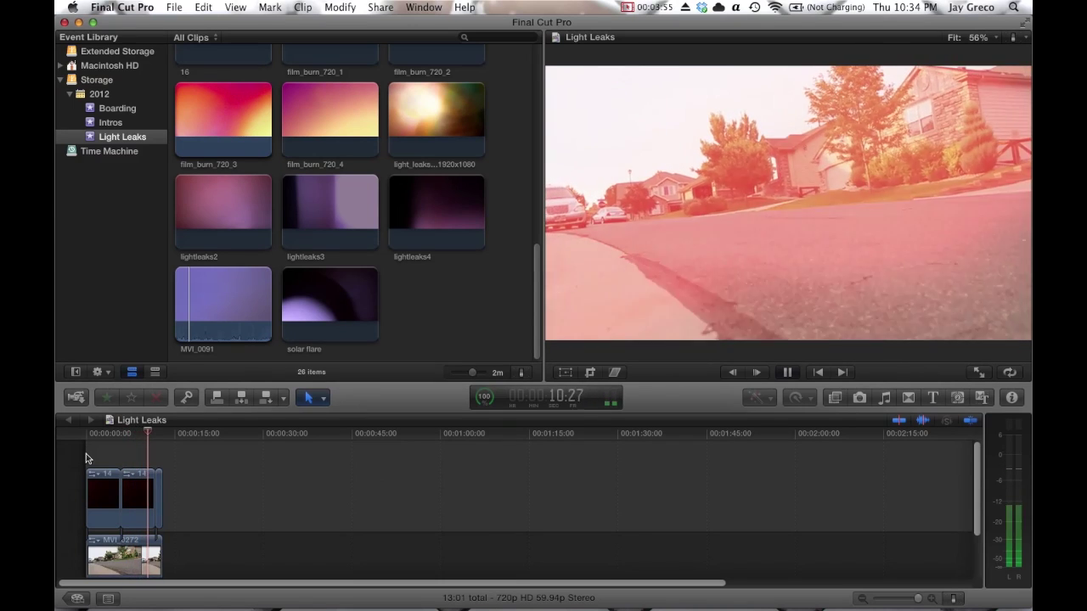
Give the first light-leak clip a Global color correction of 67° at 19%, toward yellow-green
key(space)
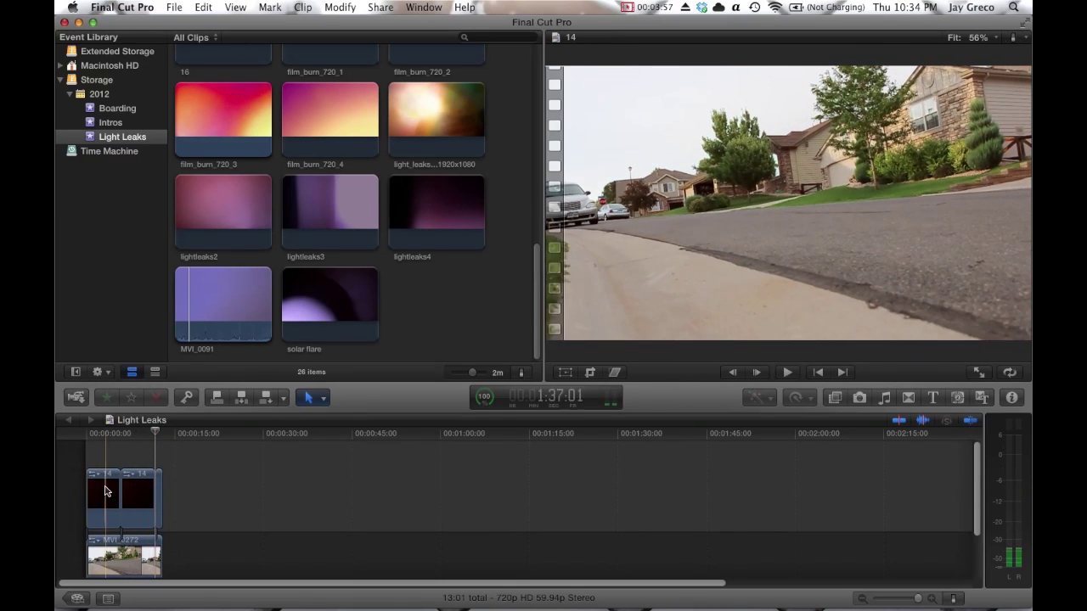
click(106, 491)
click(1014, 397)
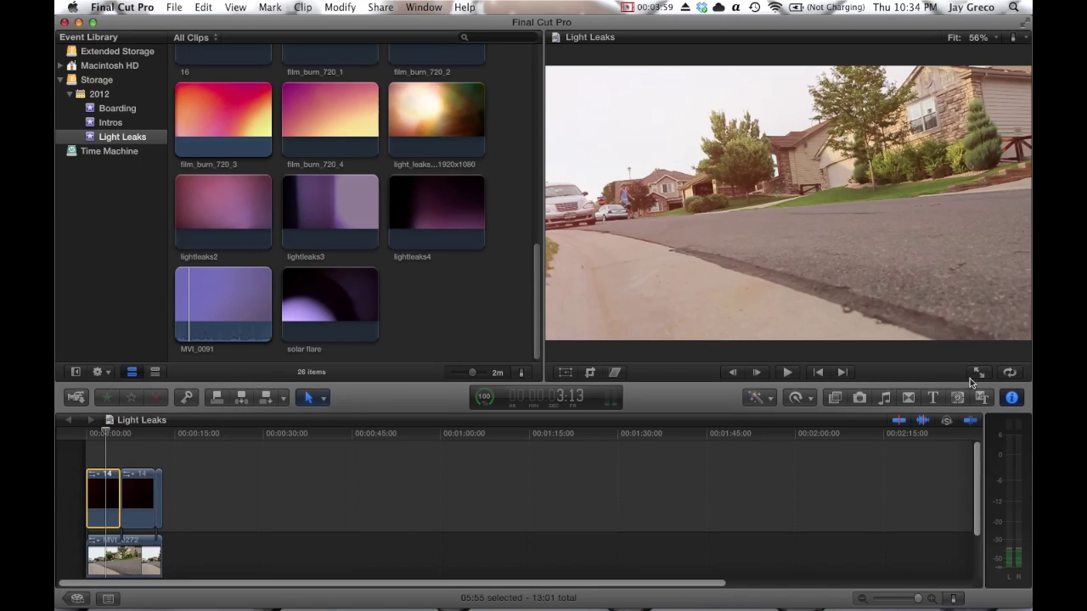
scroll(908, 159, down, 3)
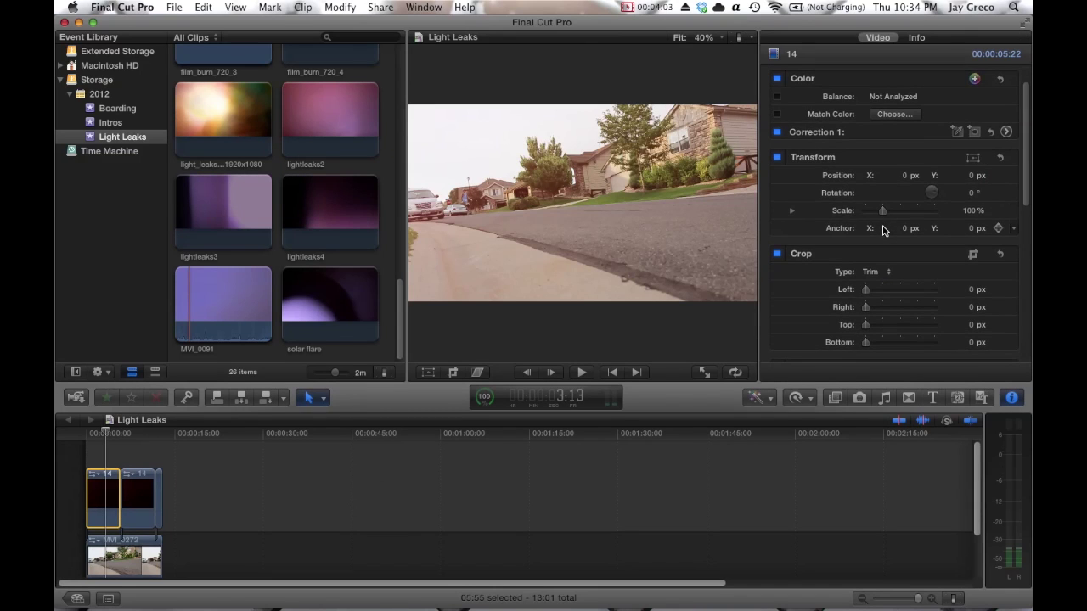
scroll(883, 230, down, 3)
scroll(883, 230, up, 5)
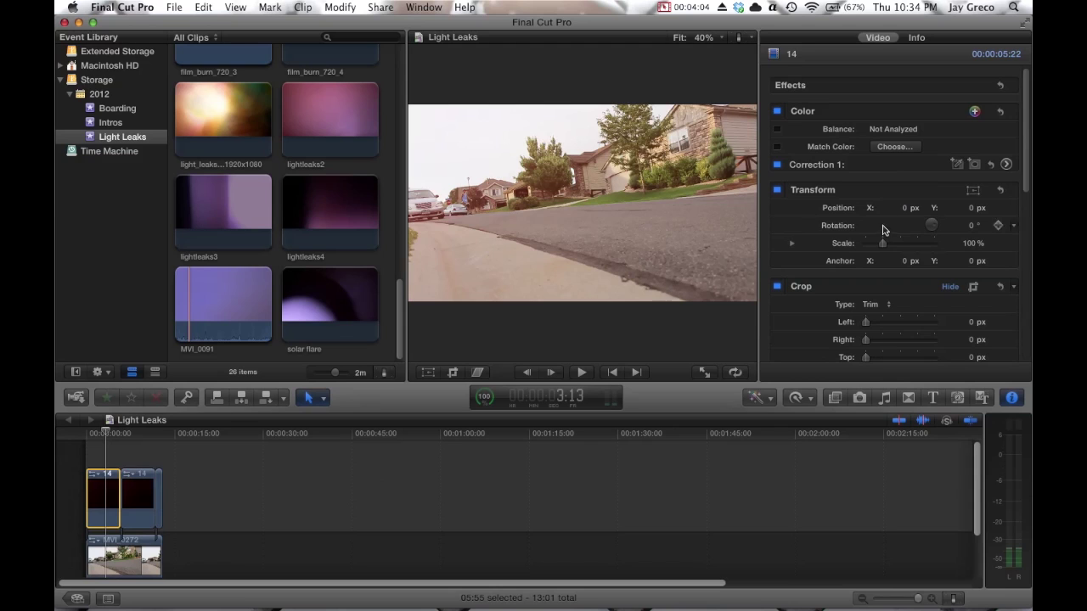
click(1006, 165)
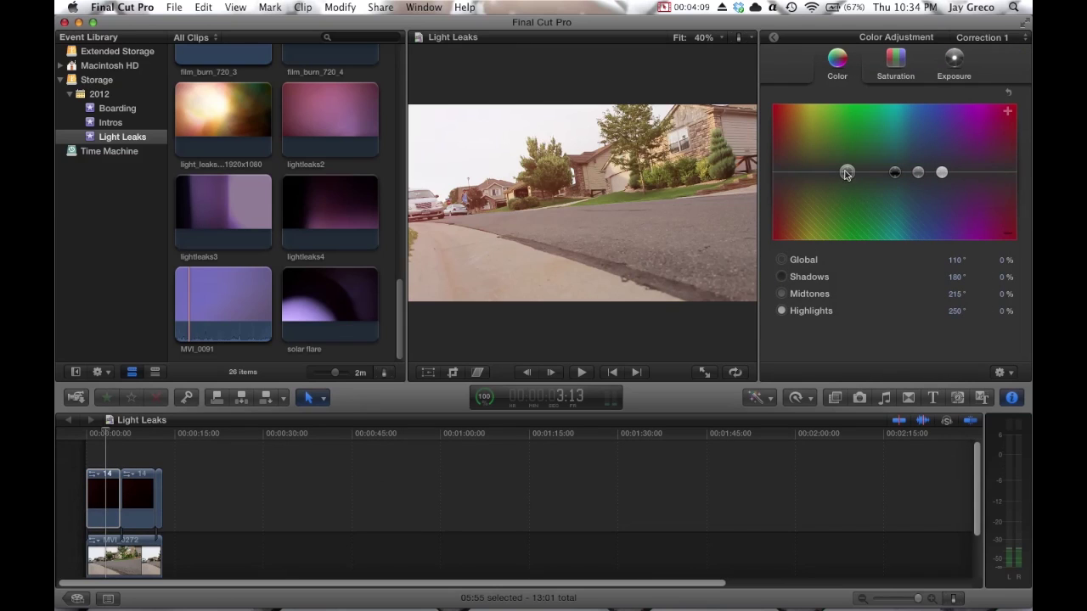
drag(847, 174, 817, 160)
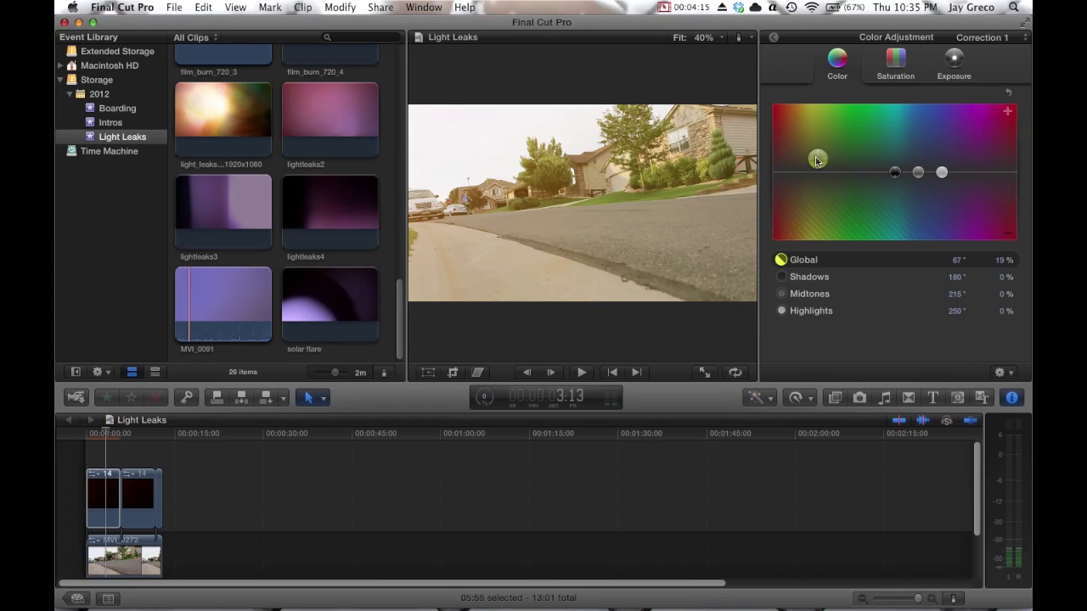
click(315, 561)
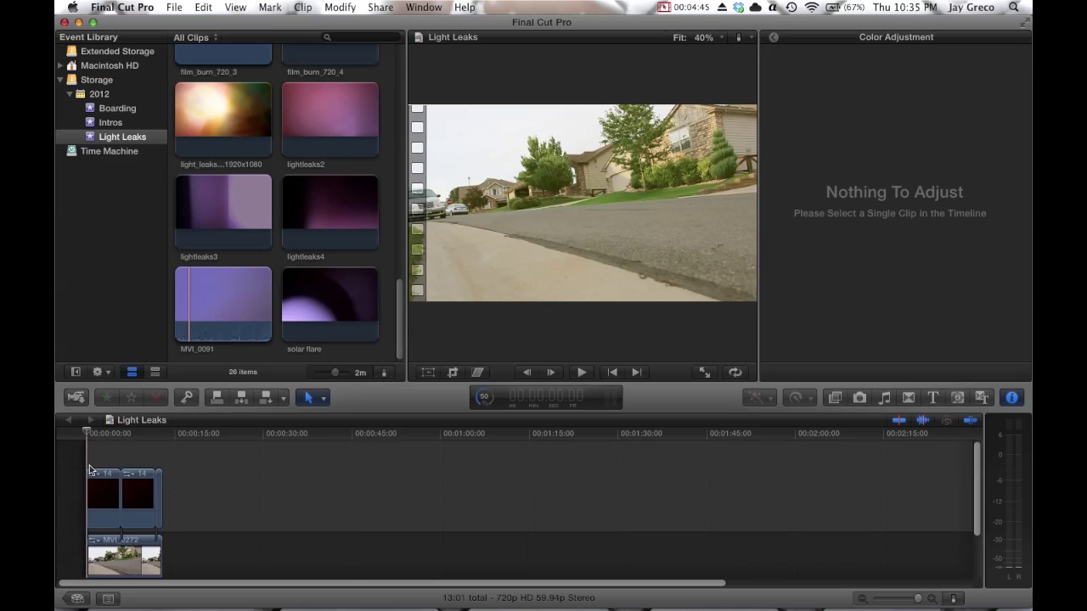
key(space)
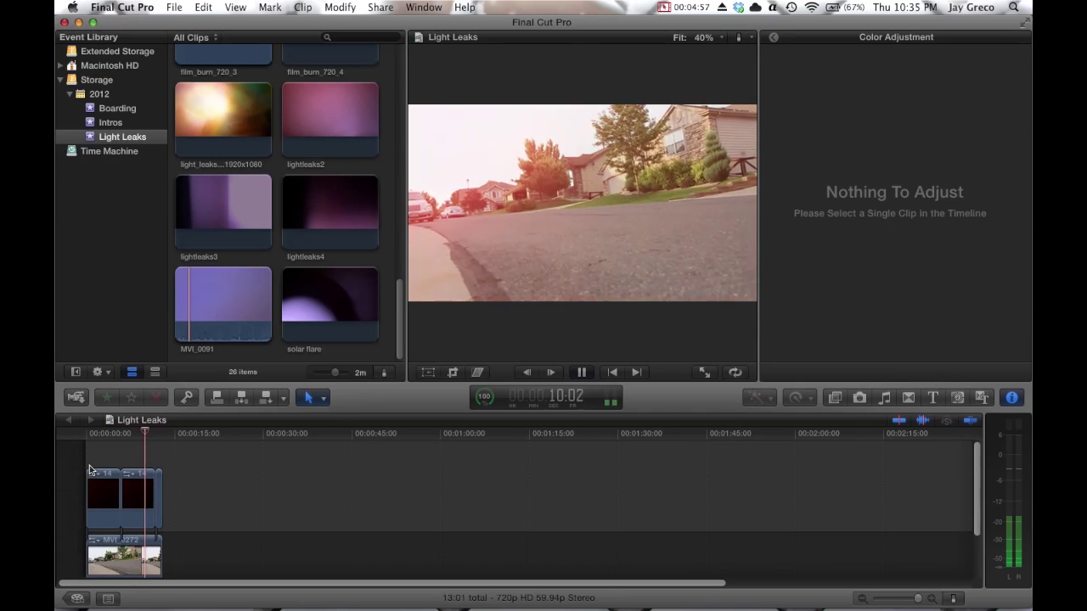
key(space)
Replace the old light-leak clips with light_leaks_7 at the timeline start, trimmed to the skate footage
scroll(195, 263, up, 2)
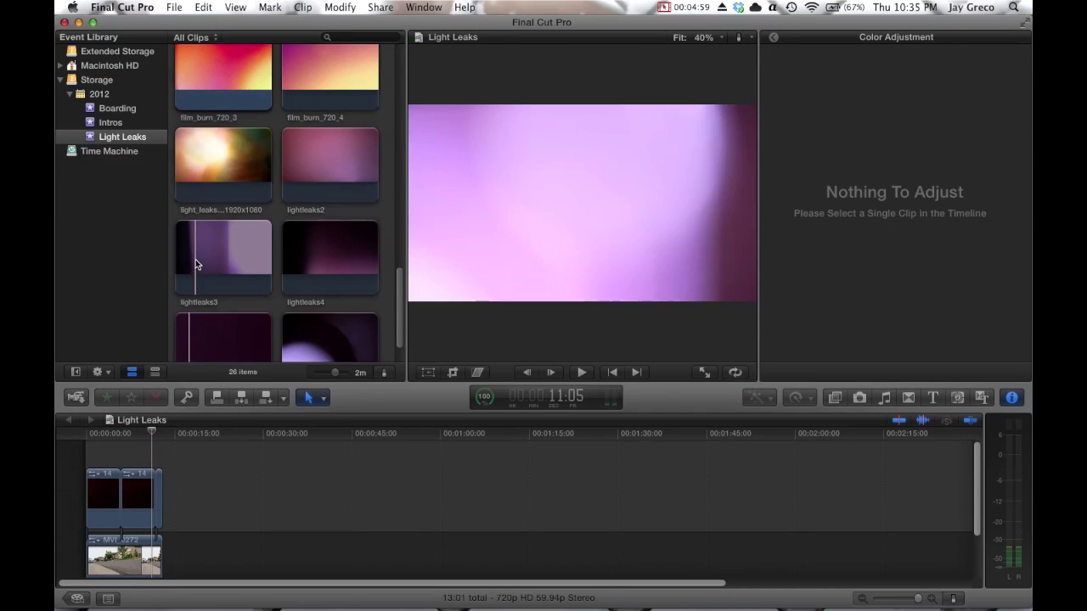
scroll(255, 170, down, 2)
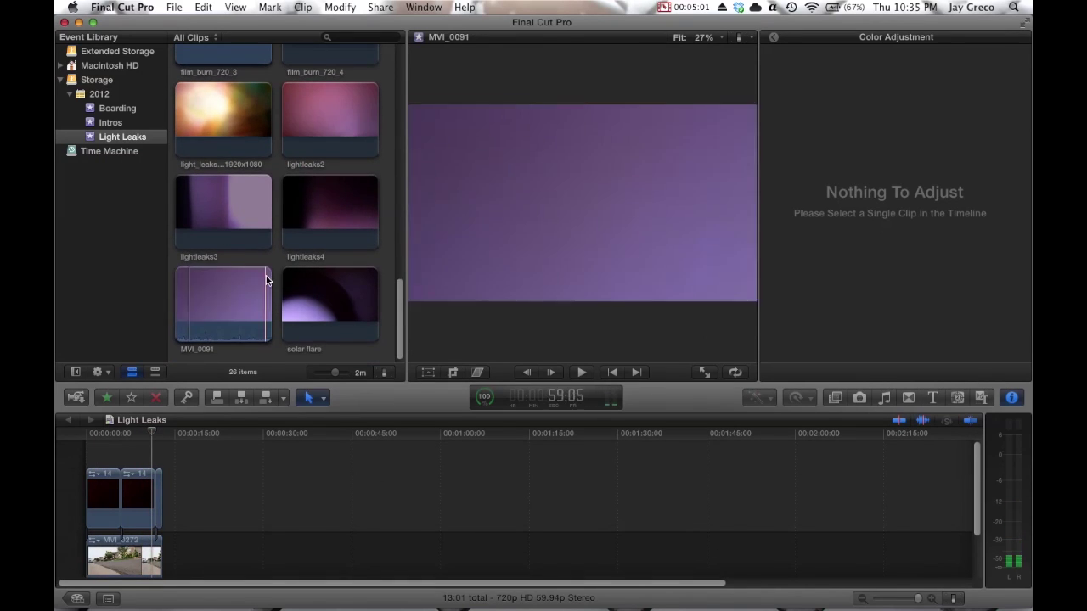
scroll(221, 293, up, 5)
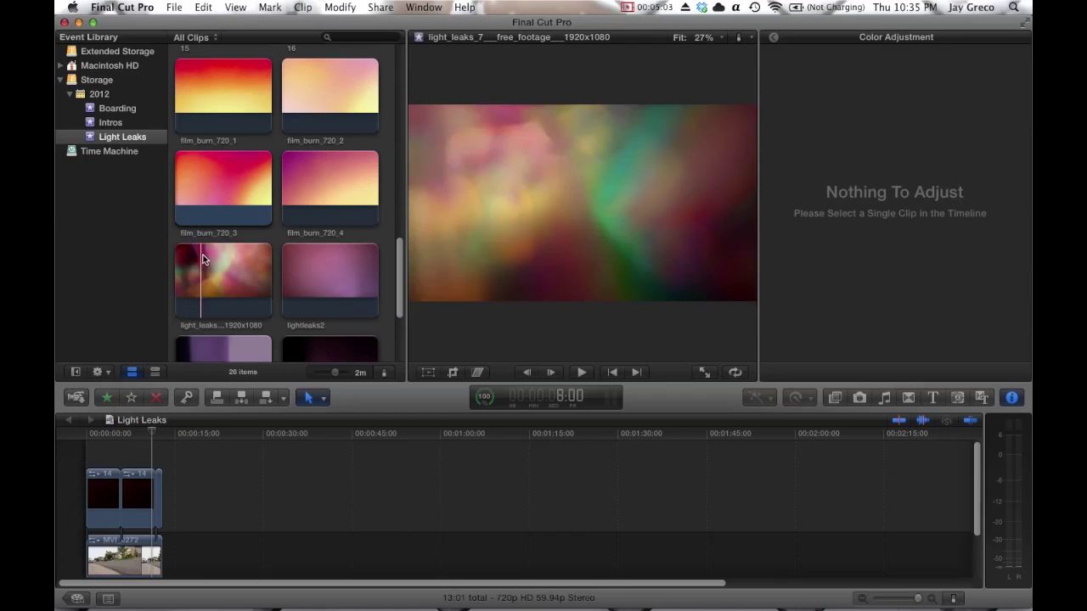
click(223, 255)
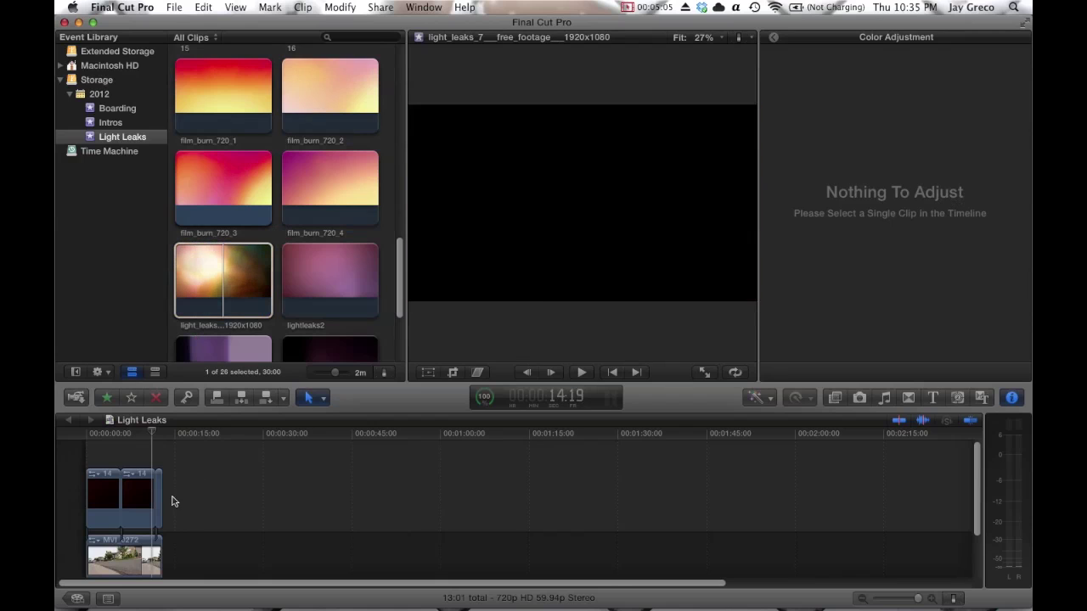
click(99, 506)
key(Delete)
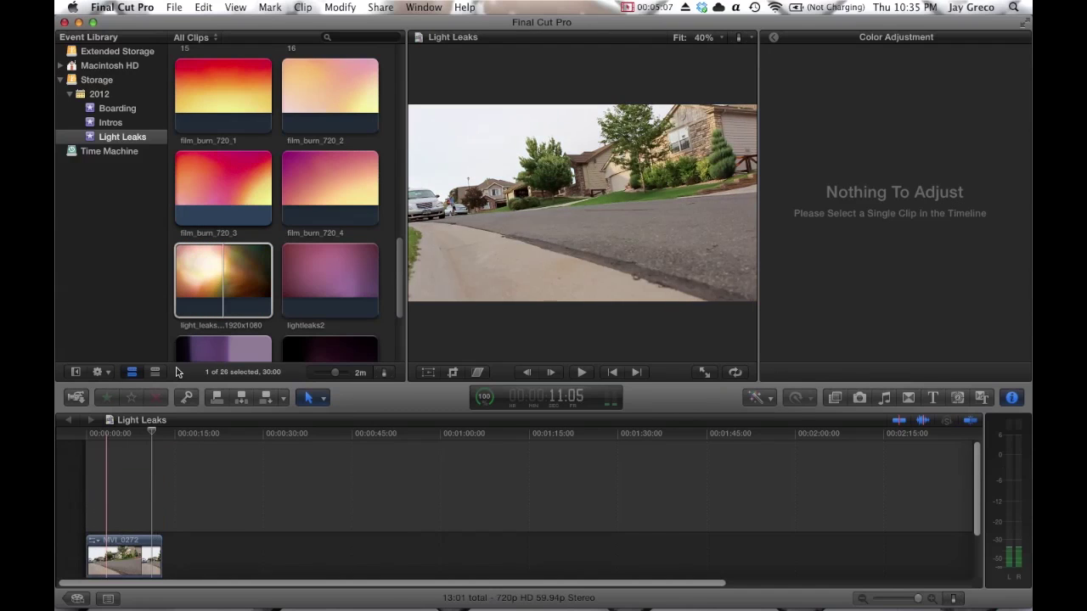
drag(216, 280, 93, 504)
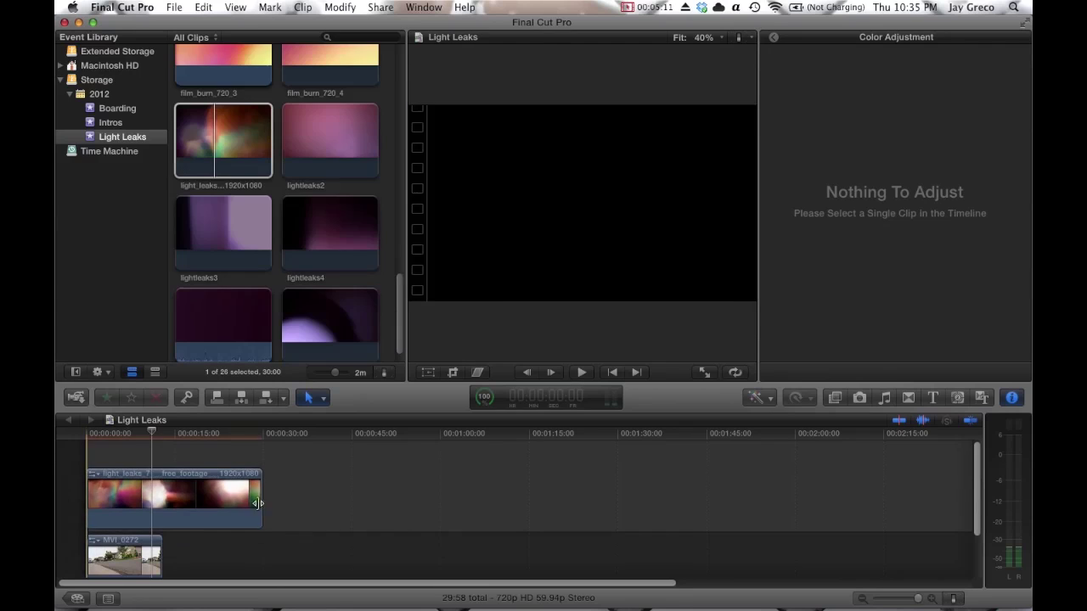
drag(269, 509, 159, 521)
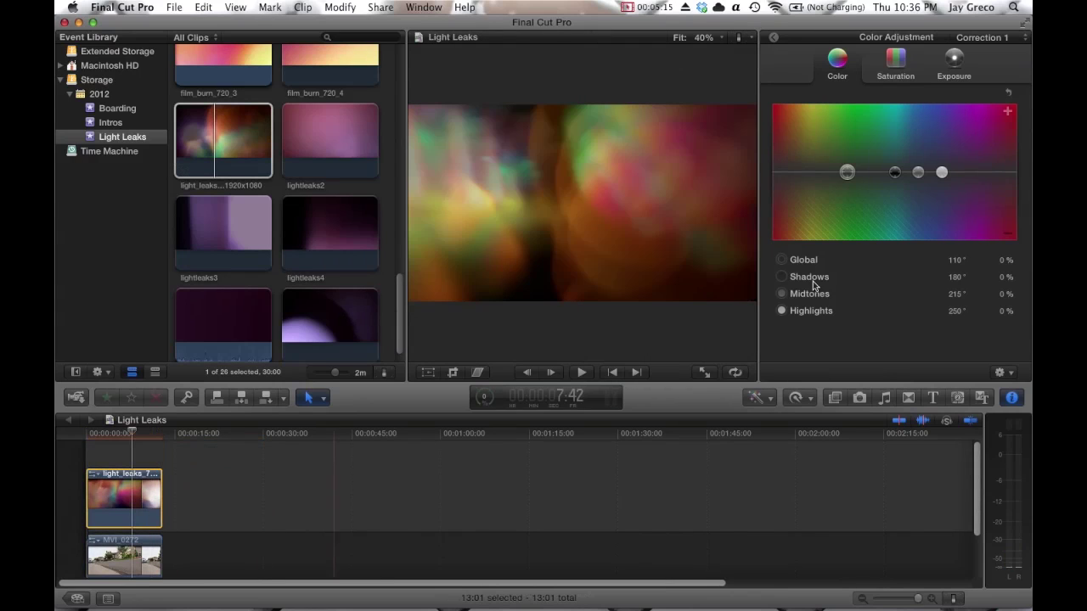
Set light_leaks_7's Blend Mode to Screen
key(super+4)
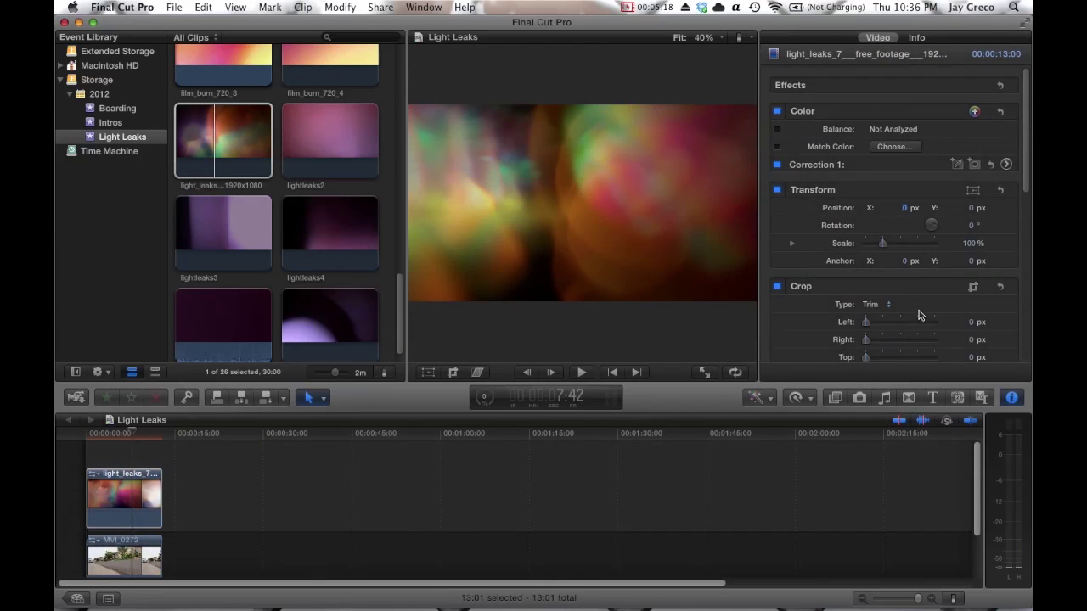
scroll(918, 315, down, 10)
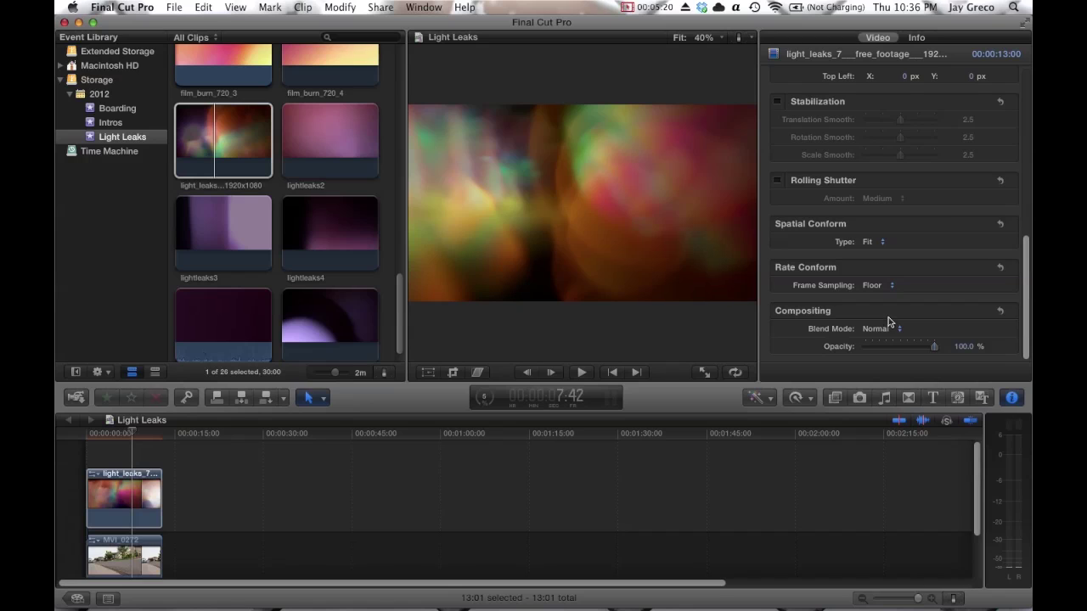
click(888, 330)
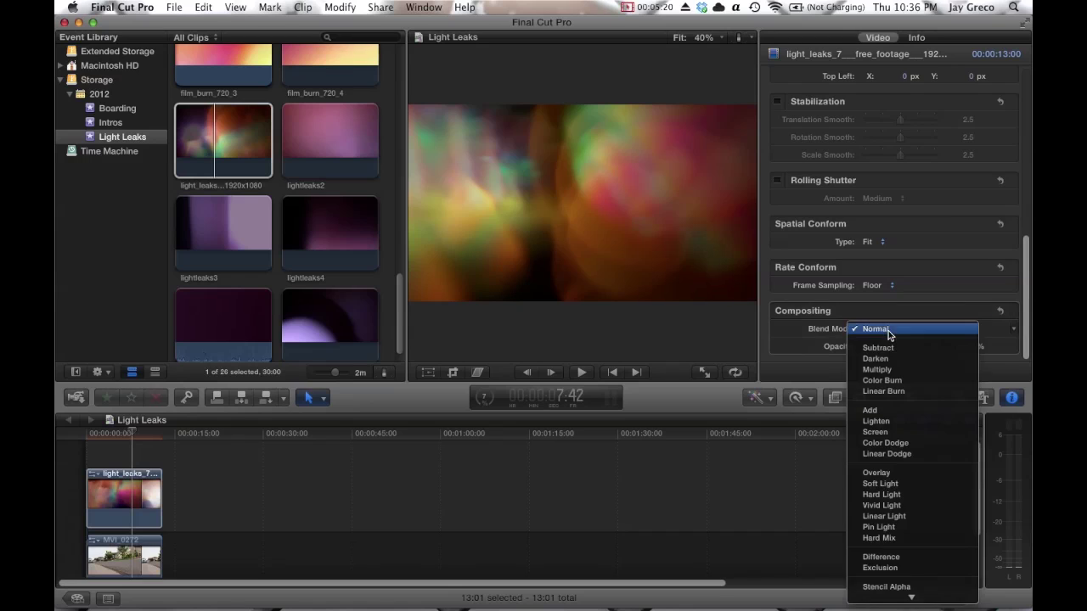
click(875, 432)
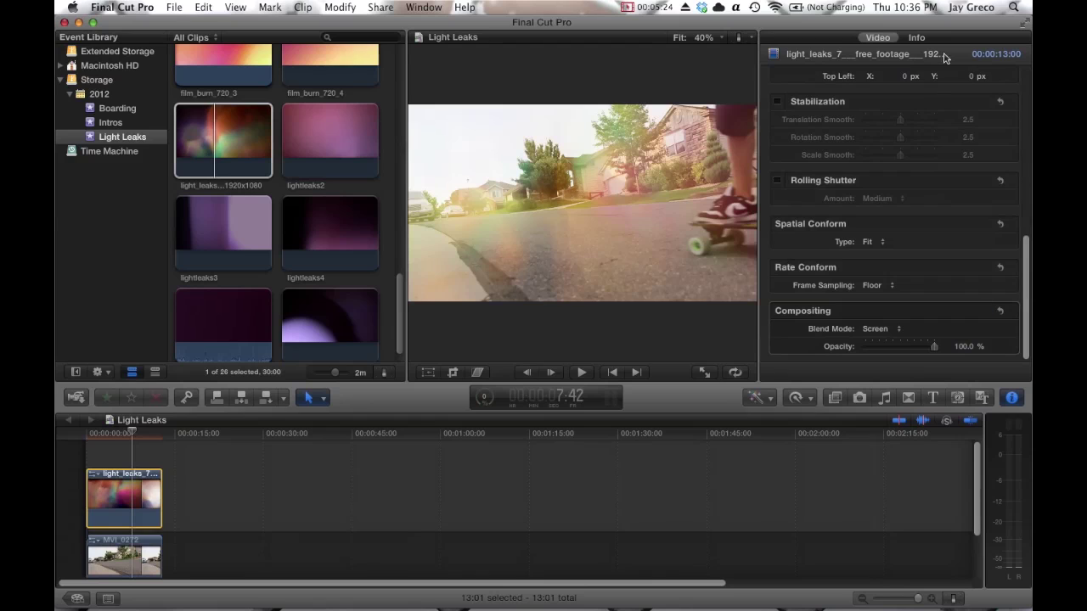
Close the Inspector, leaving the Light Leaks browser and viewer wider
click(1013, 399)
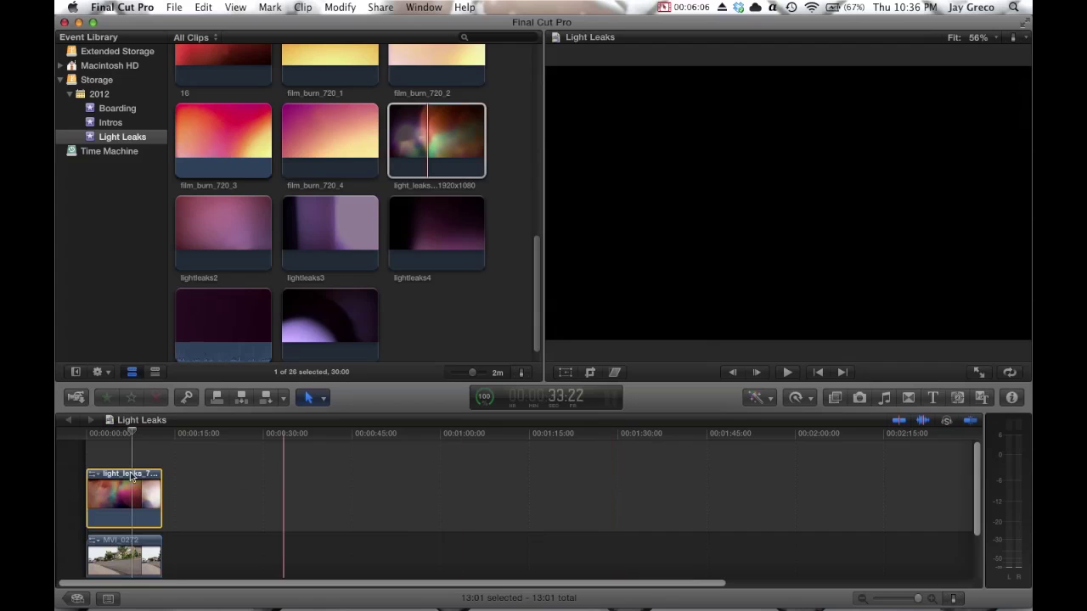
click(91, 460)
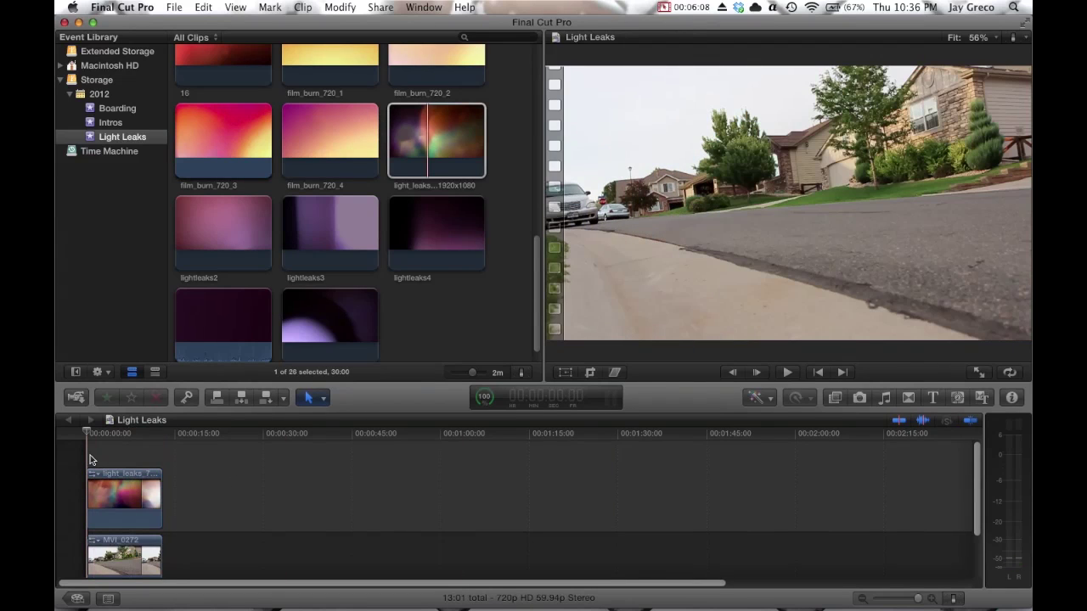
key(space)
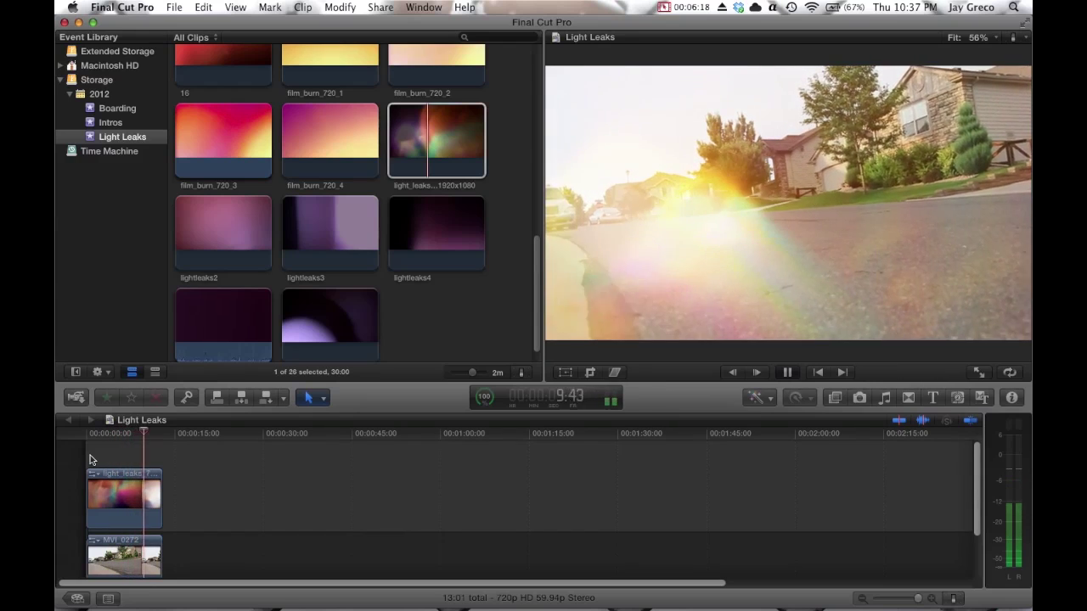
key(space)
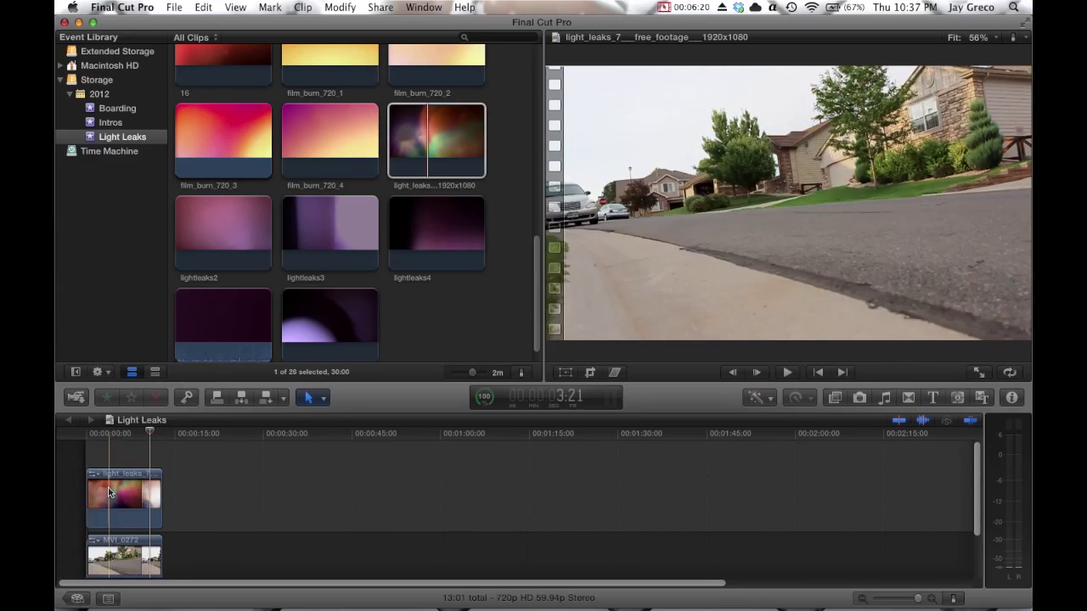
click(109, 492)
click(88, 460)
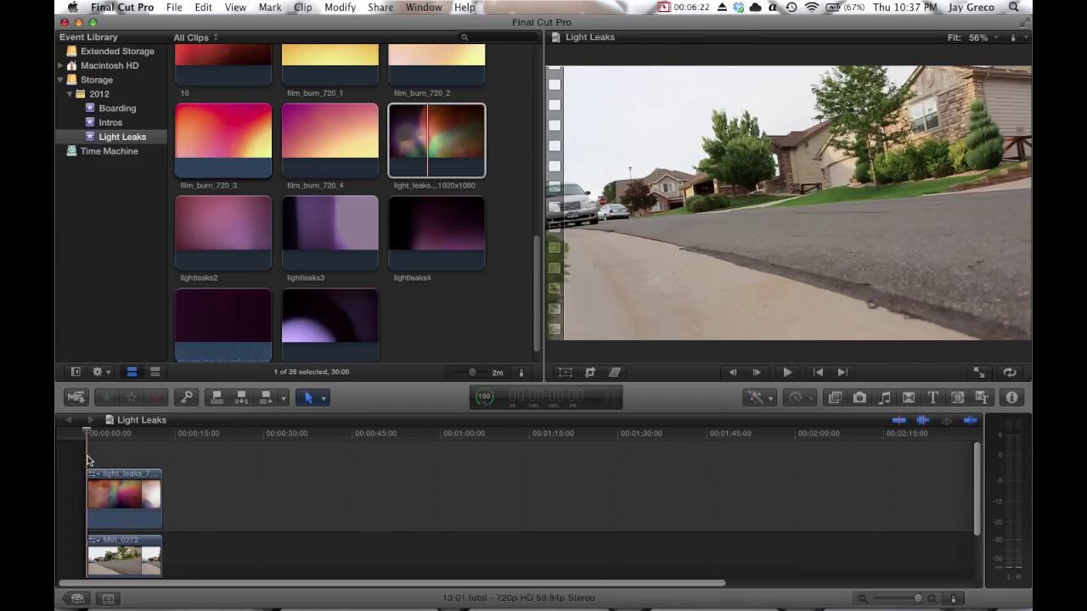